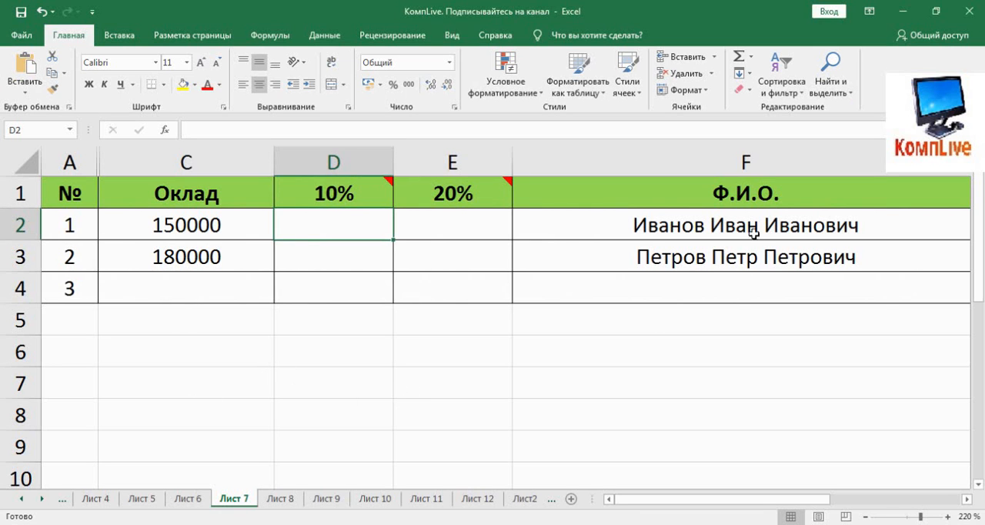
Enter a formula in cell D2 that references the first employee's salary, =C2
click(154, 224)
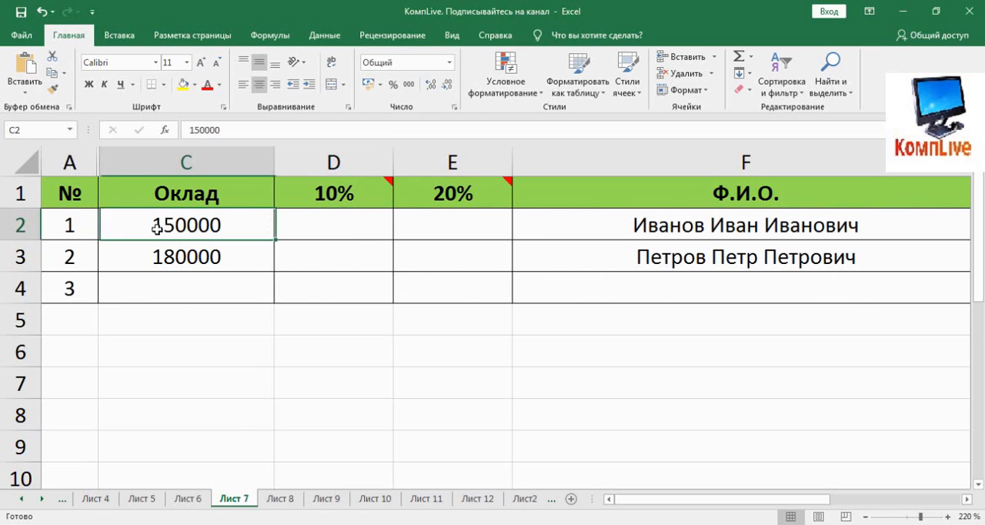
click(165, 259)
click(210, 226)
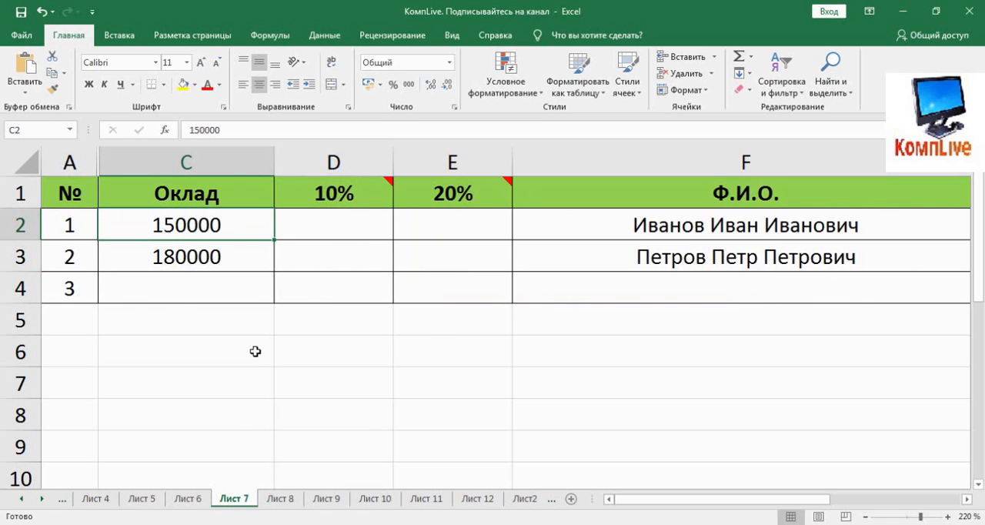
click(327, 240)
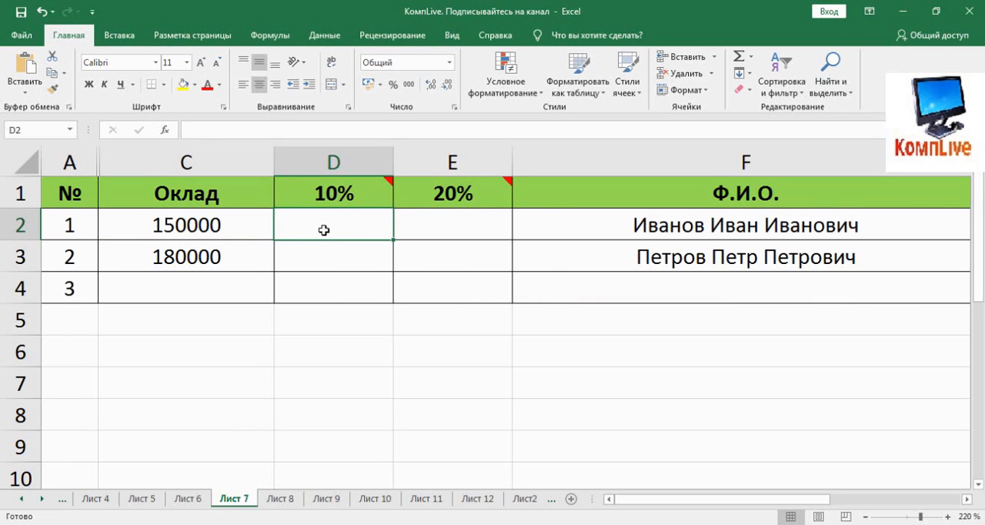
text(=)
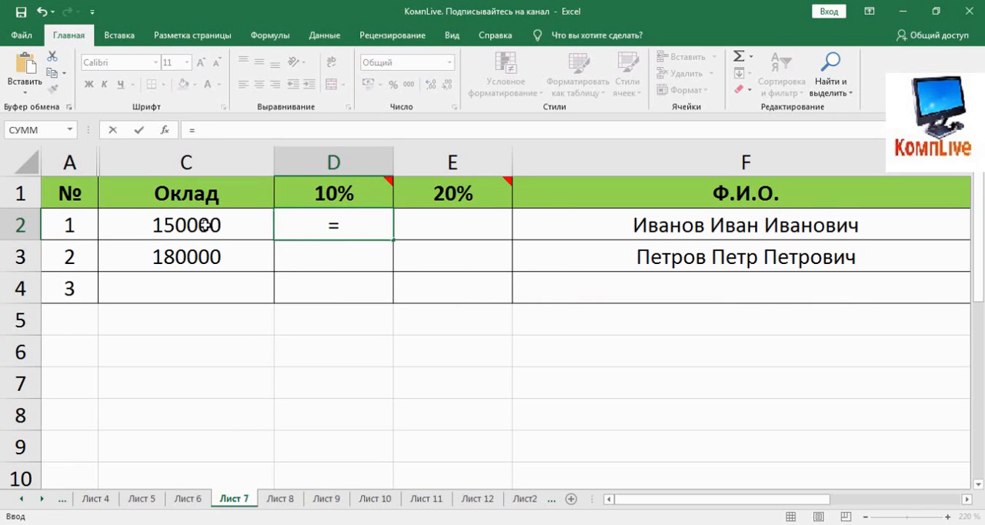
click(202, 225)
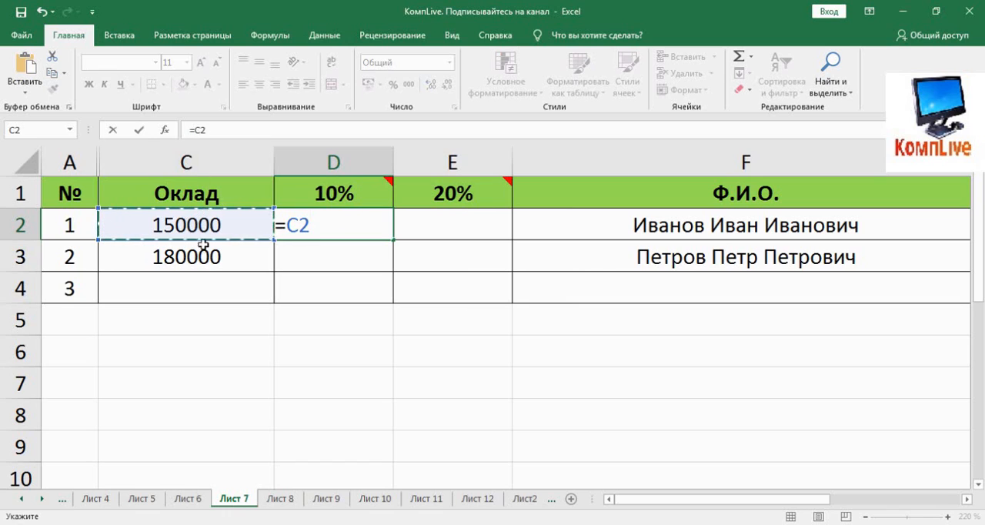
key(Return)
Copy the formula from D2 into E2 and undo the paste
click(348, 225)
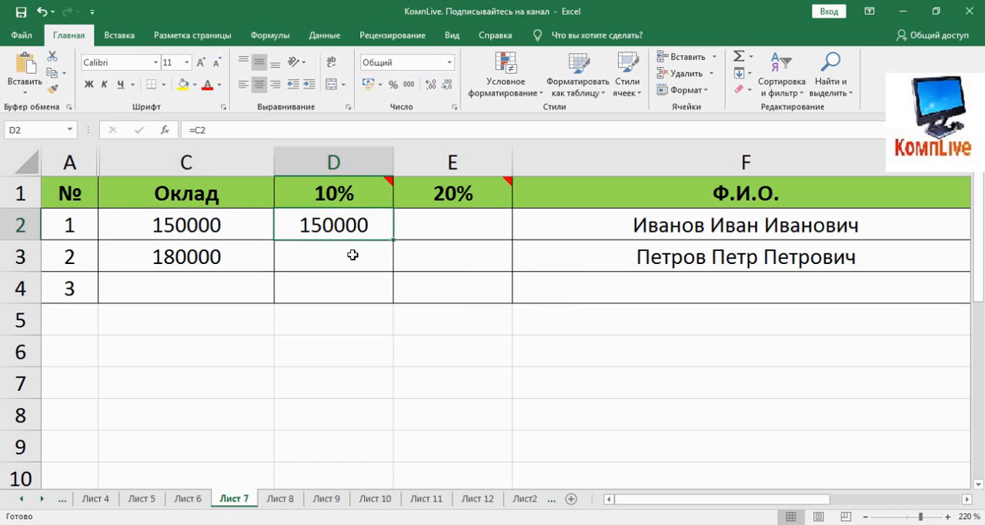
key(ctrl+c)
click(424, 229)
key(ctrl+v)
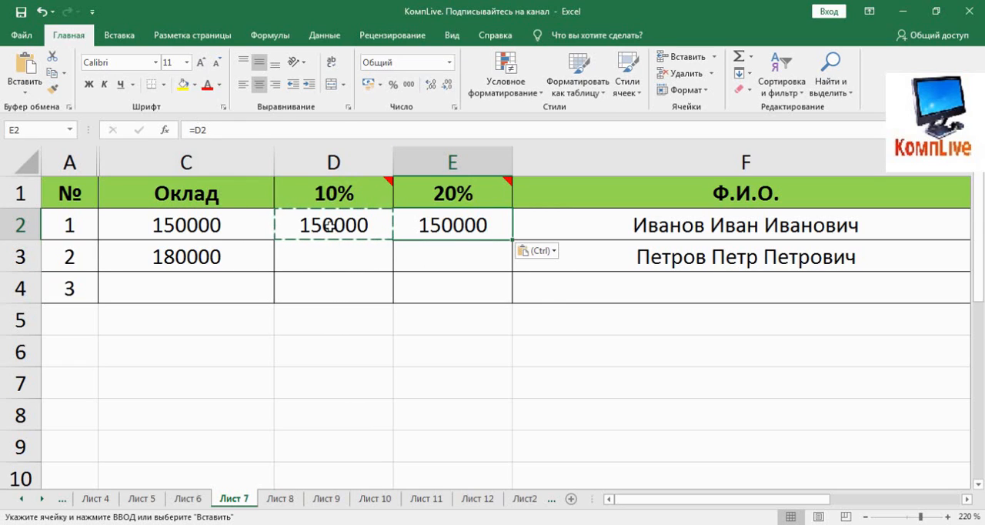
key(ctrl+z)
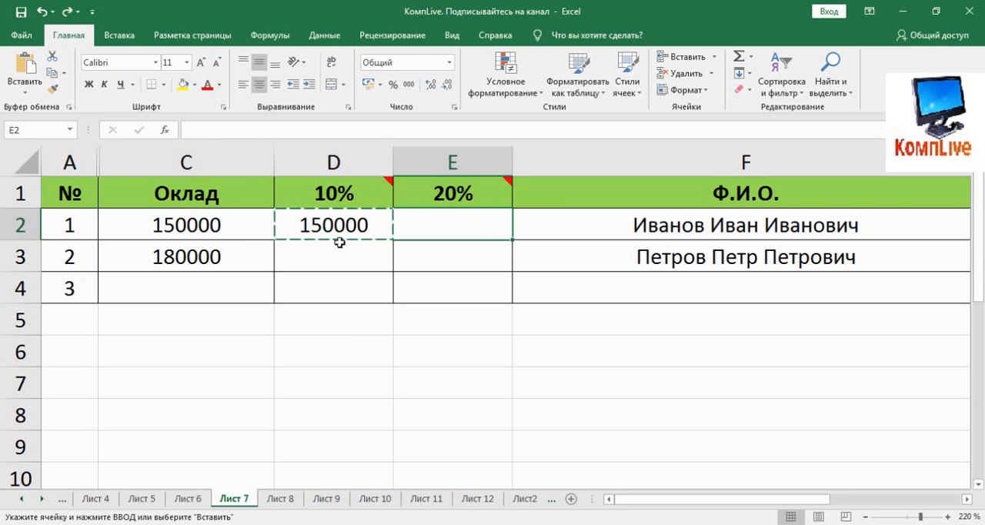
Fill the formula from D2 across into E2
click(352, 225)
drag(392, 239, 469, 274)
click(451, 263)
click(447, 230)
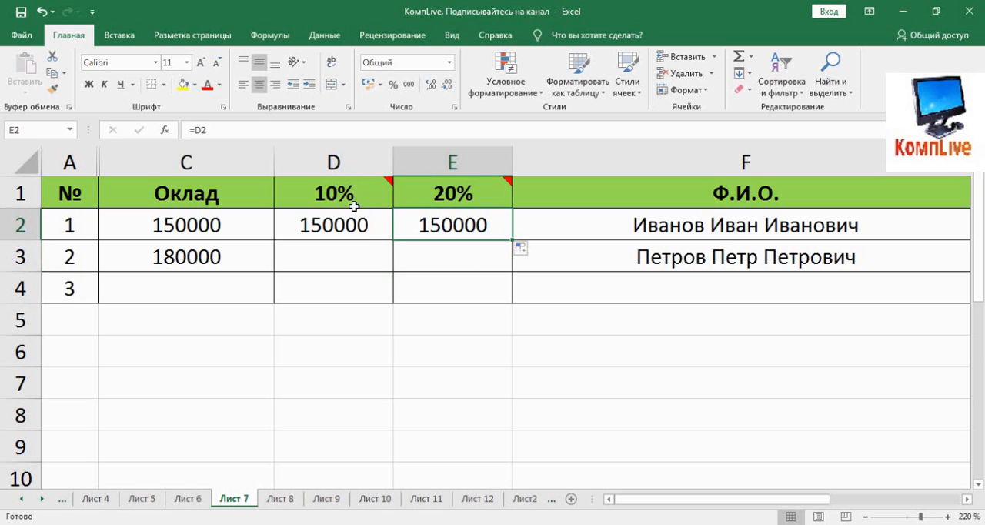
Compare the cell references in the D2 and E2 formulas, and clear E2
click(312, 220)
double_click(314, 223)
key(Escape)
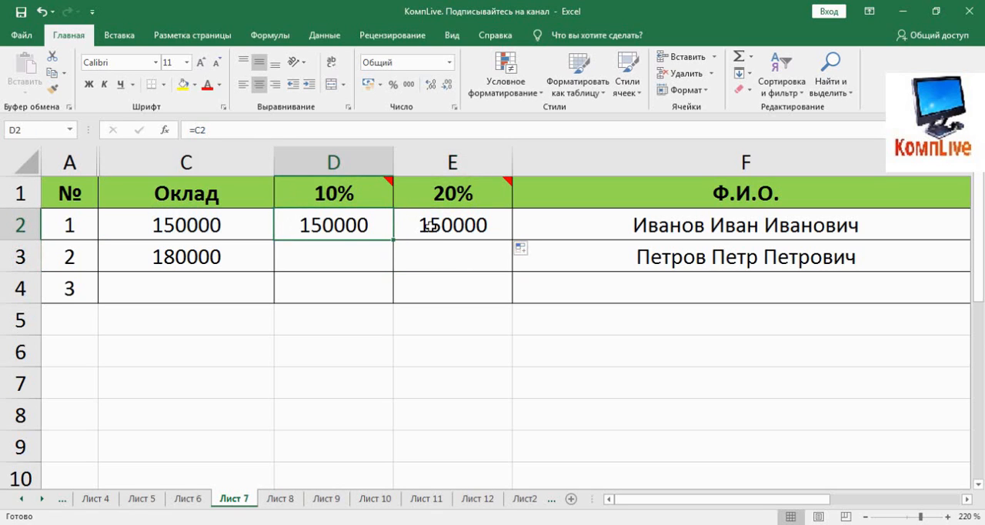
click(468, 223)
double_click(453, 224)
key(Escape)
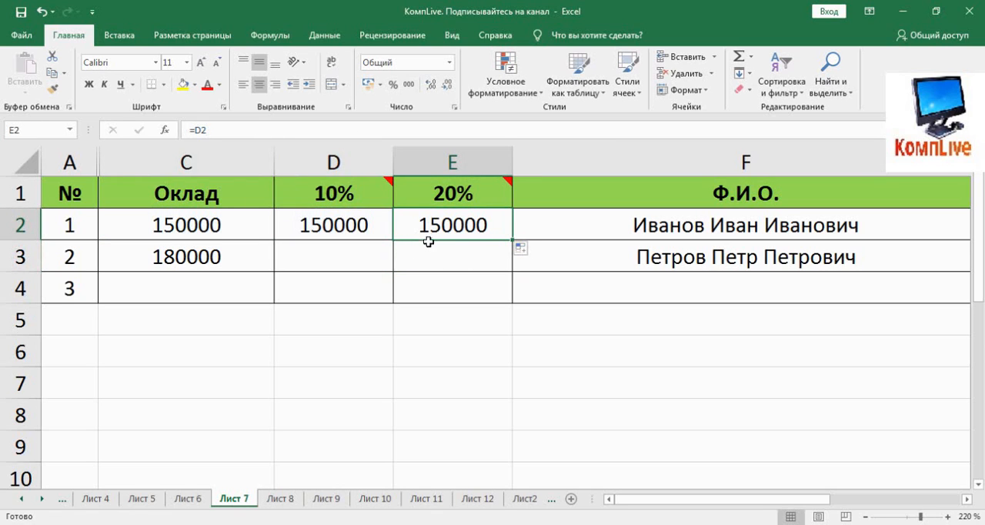
key(Delete)
Lock the column reference in D2's formula so that it reads =$C2
click(314, 229)
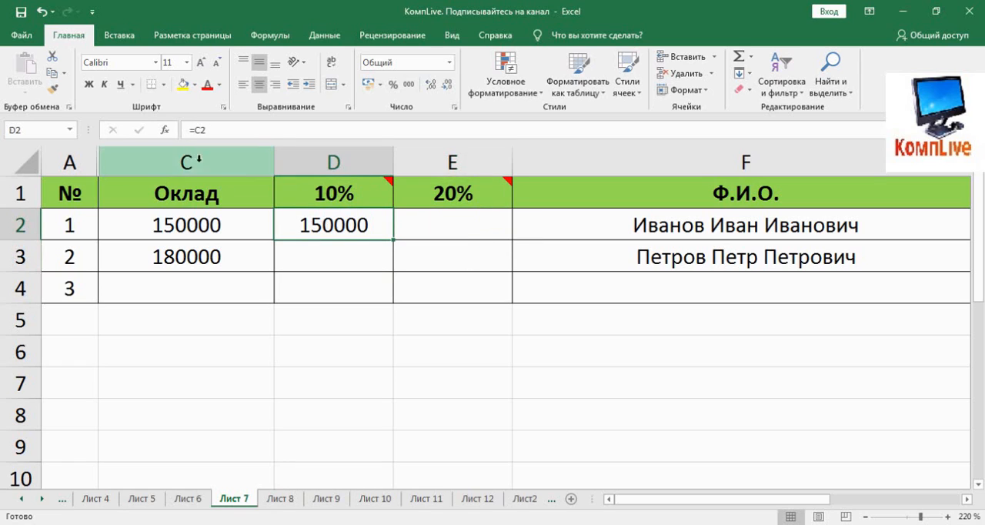
click(199, 132)
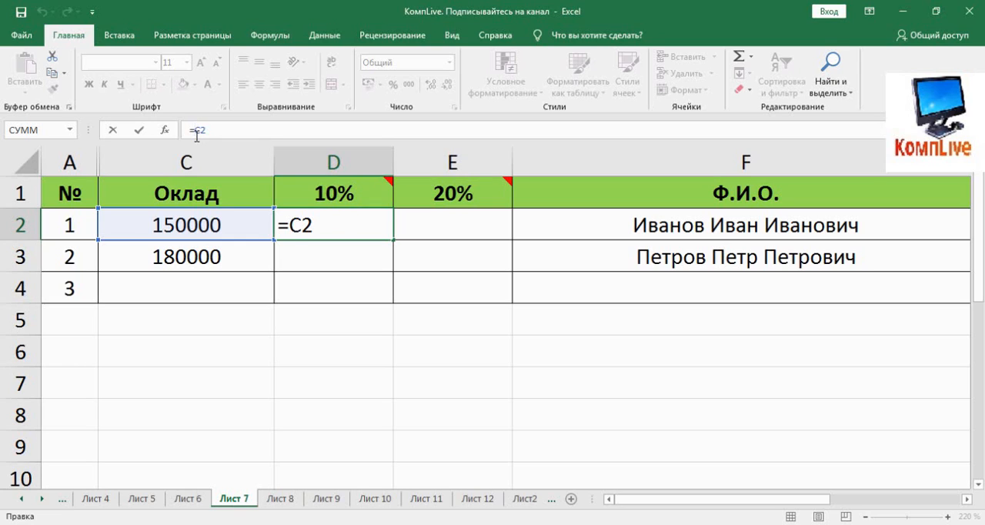
text($)
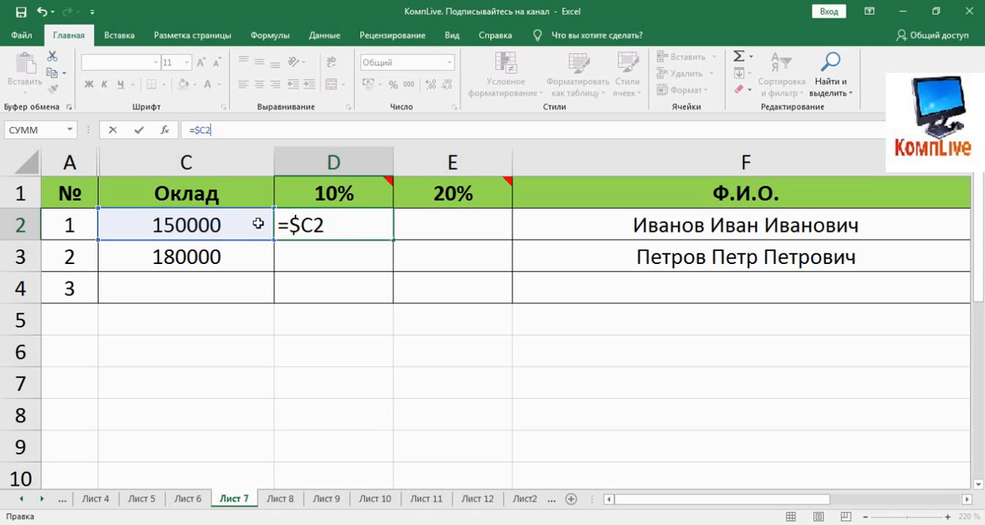
key(Return)
Copy the $ sign from D2's formula into cell D5 below the table
click(322, 225)
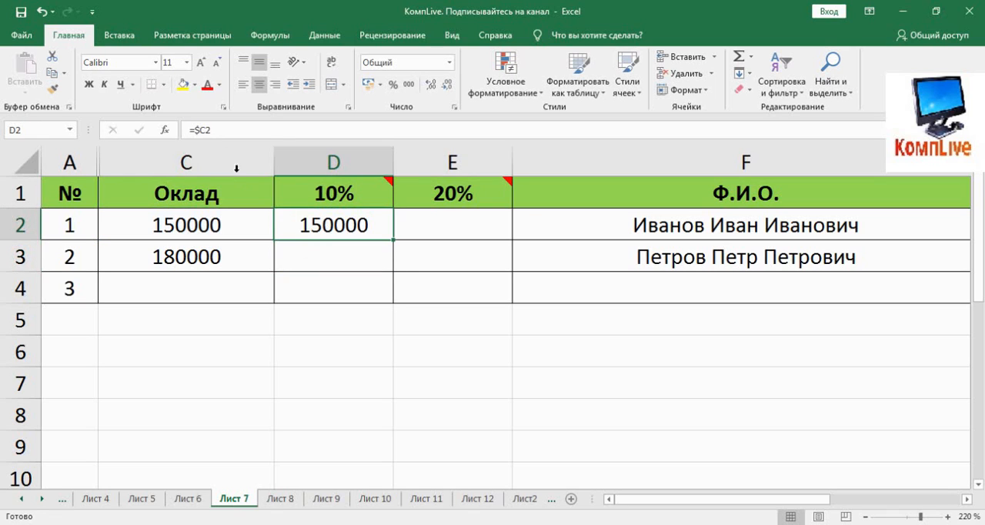
click(196, 130)
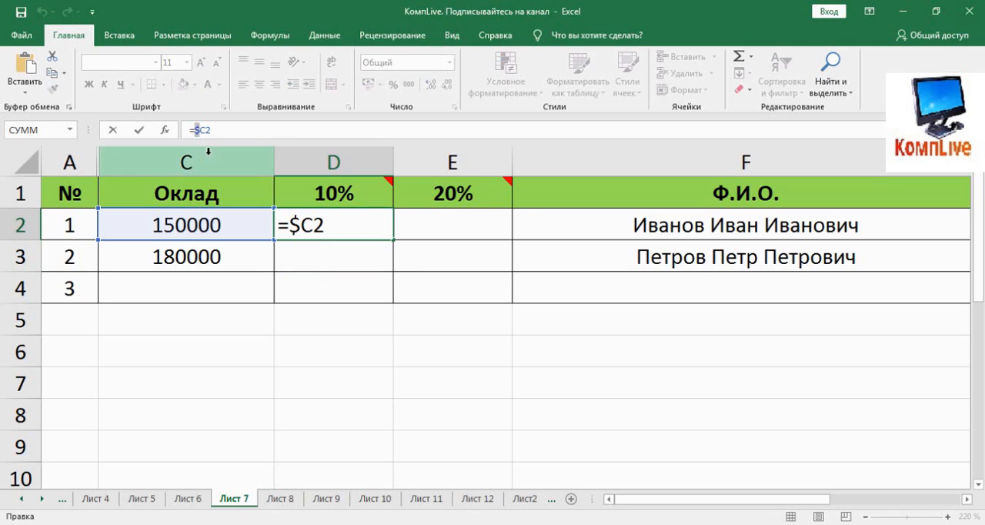
key(ctrl+Return)
click(318, 319)
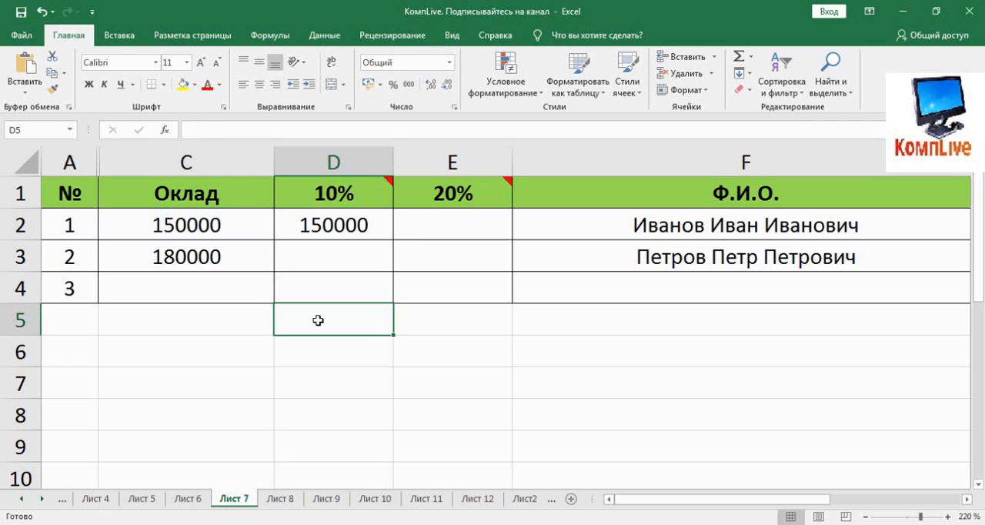
key(ctrl+v)
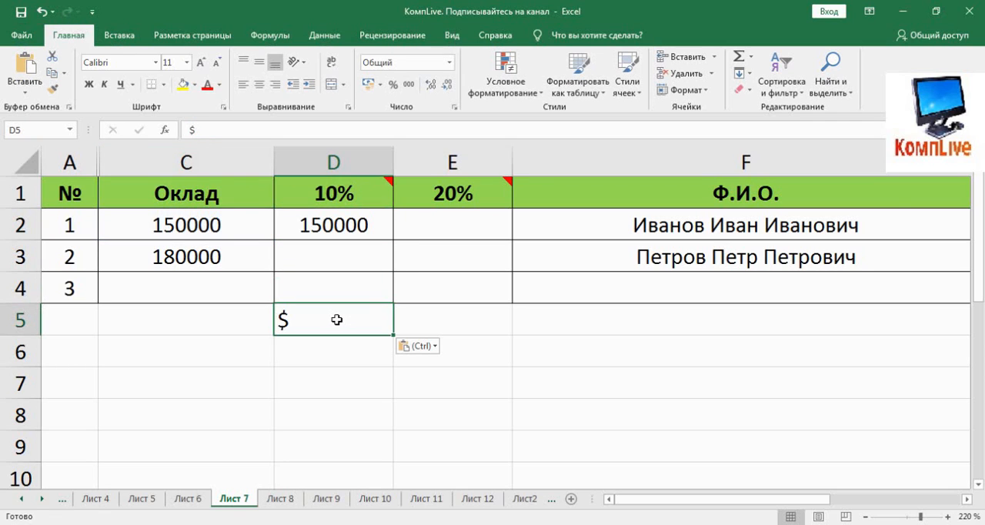
Enter the note "чтобы вставить знак $" in cell D6
click(283, 354)
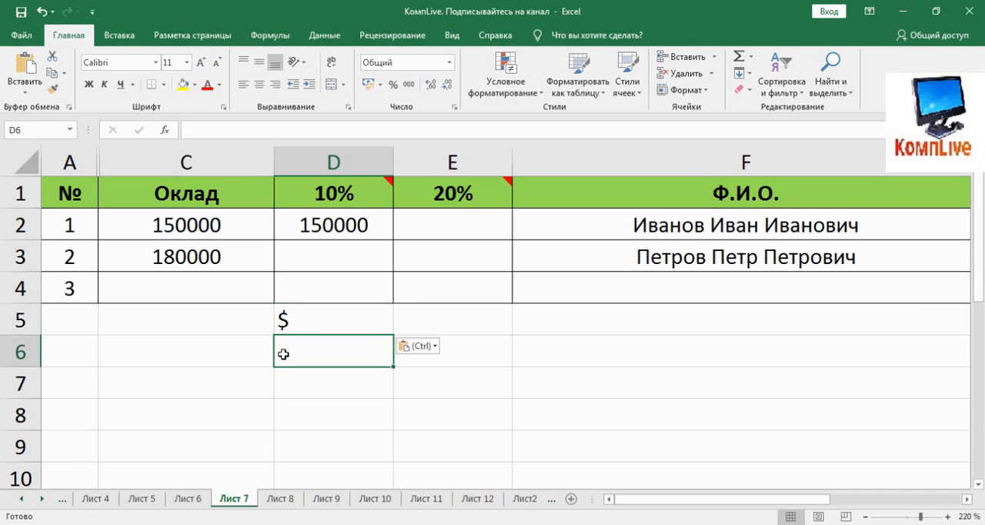
text(что)
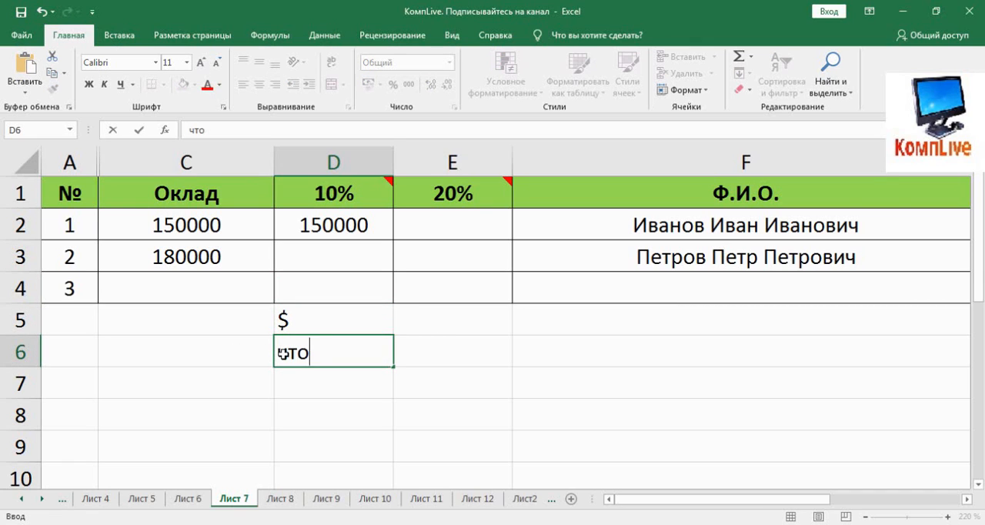
text(бы вста)
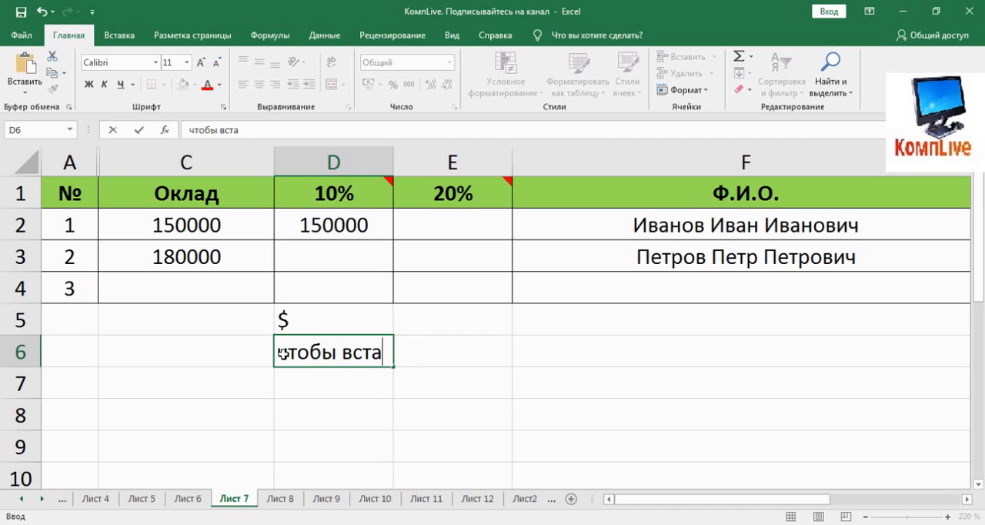
text(вить з)
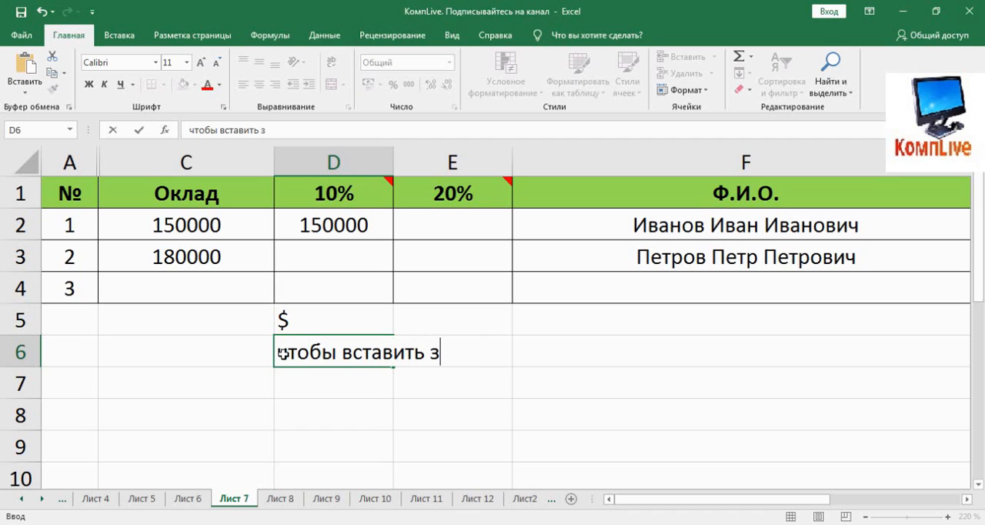
text(нак $)
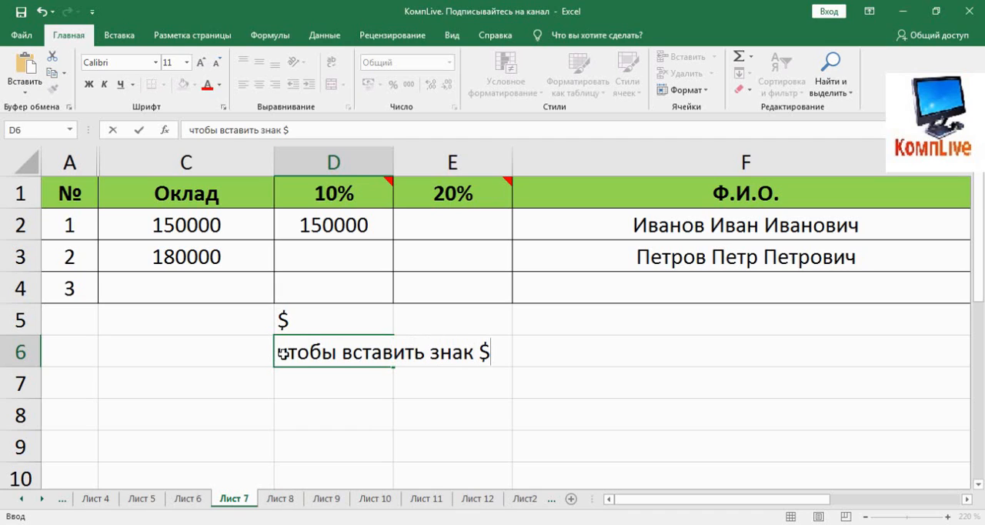
key(Return)
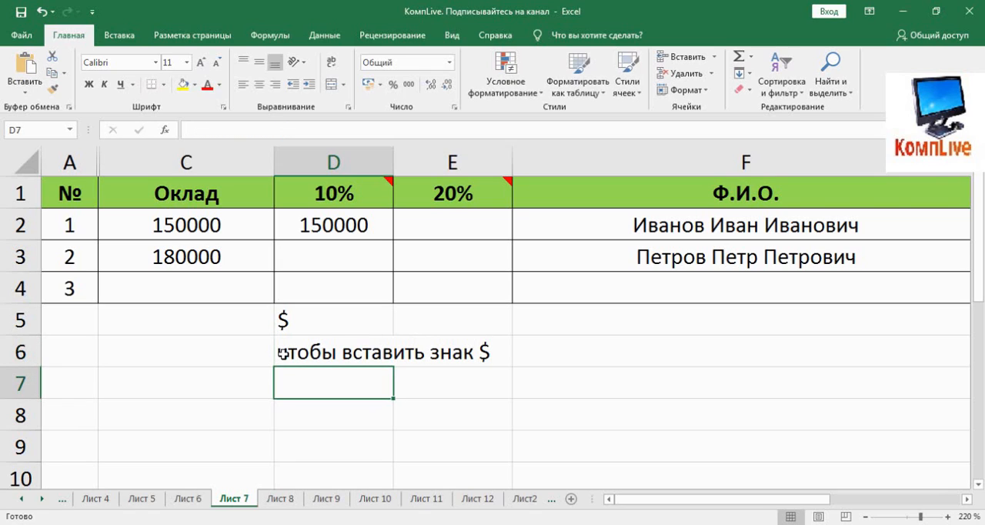
Enter the note "нажимаем Shift и 4 одновременно" in cell D7
text(нажимае)
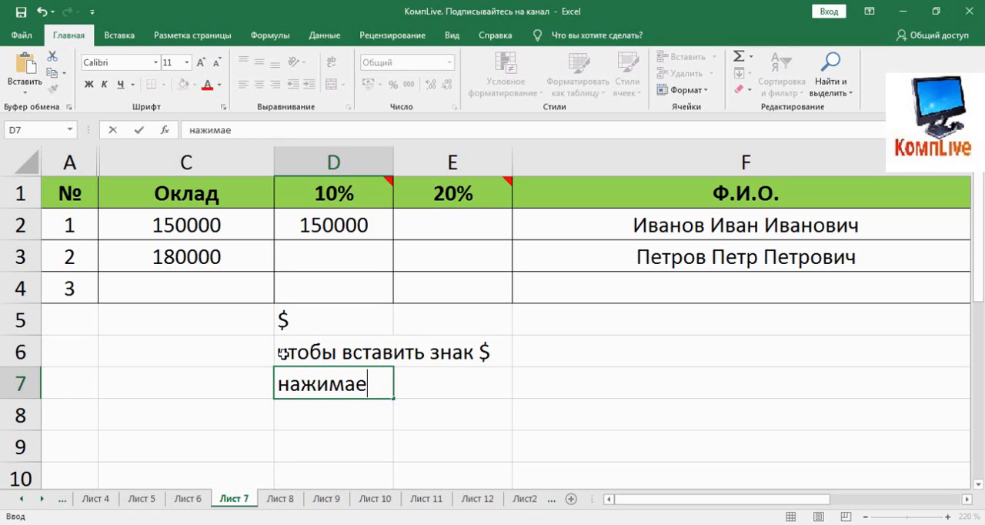
text(м S)
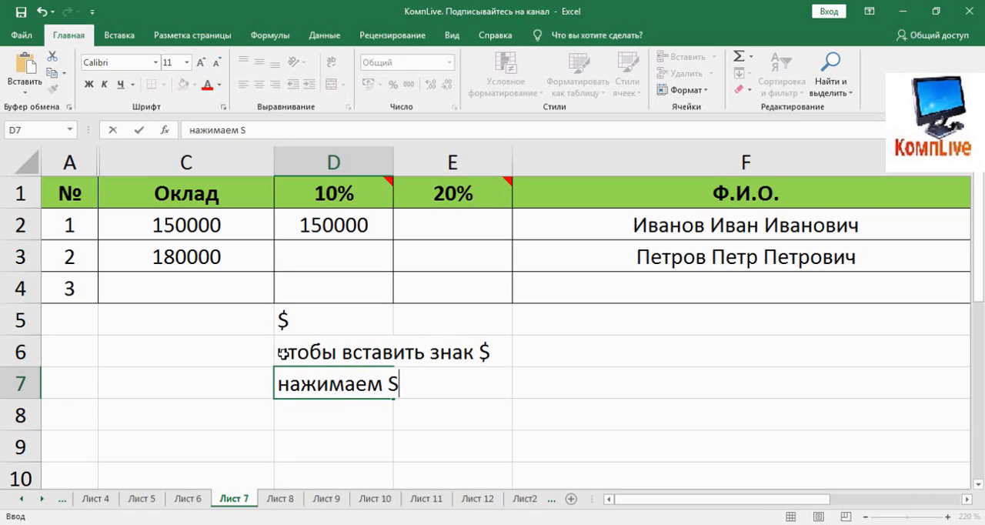
text(h)
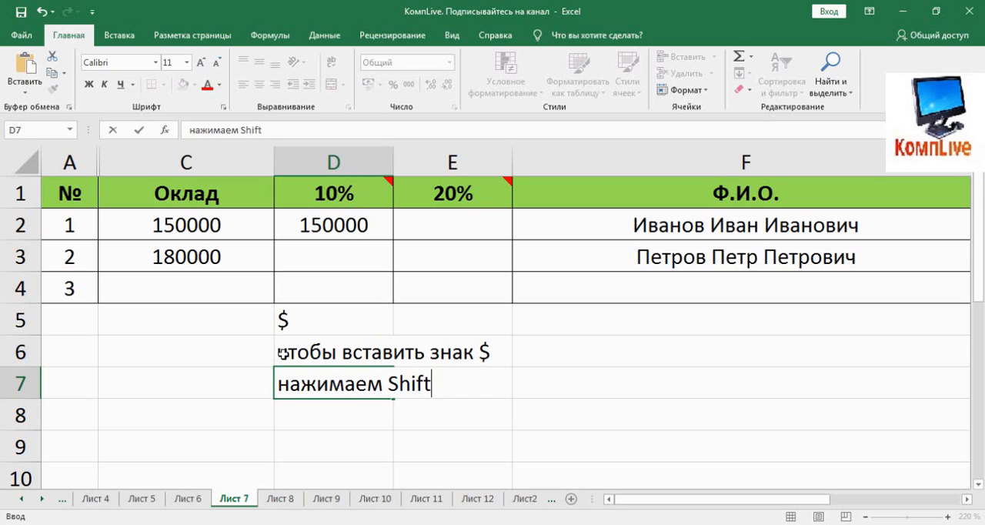
text(ift и 4 одновр)
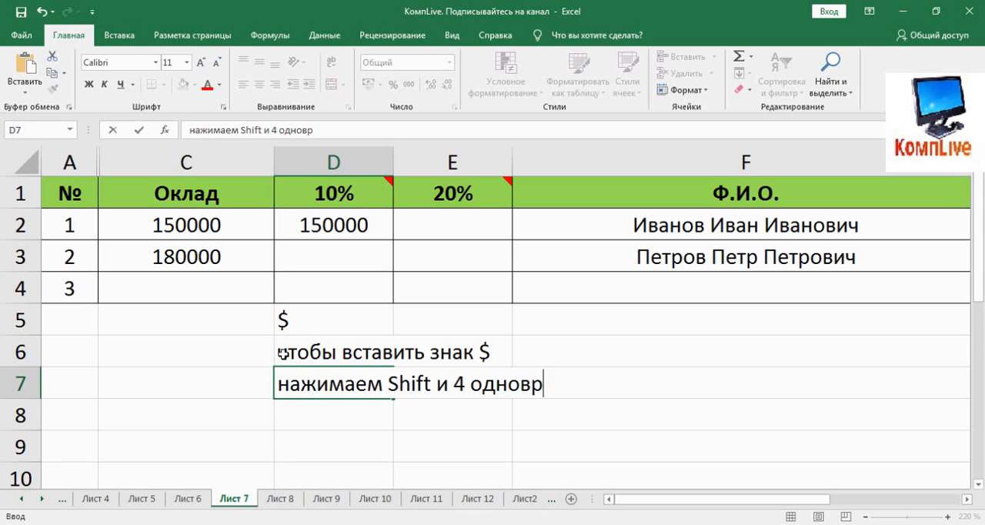
text(еменно)
key(Return)
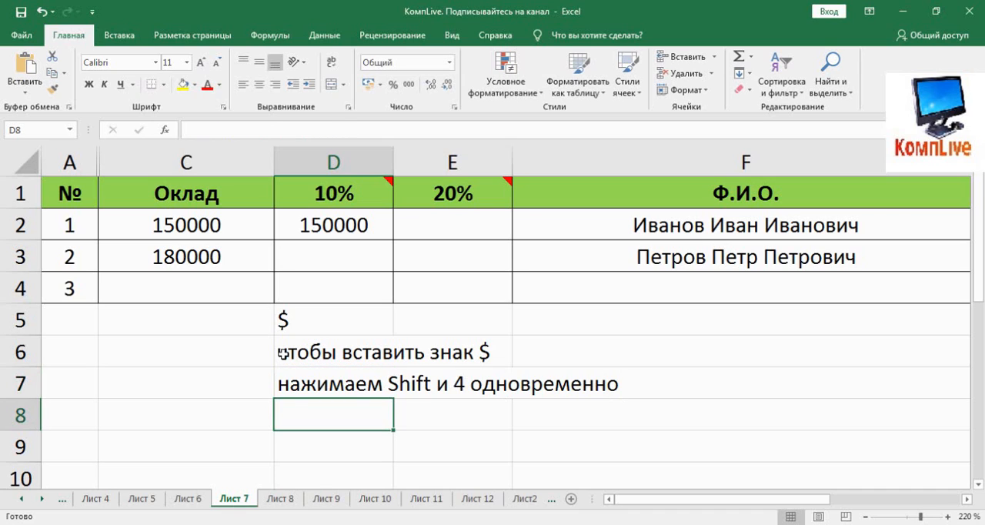
Enter the note "на английской раскладке клавиатуры" in cell D8
text(на ан)
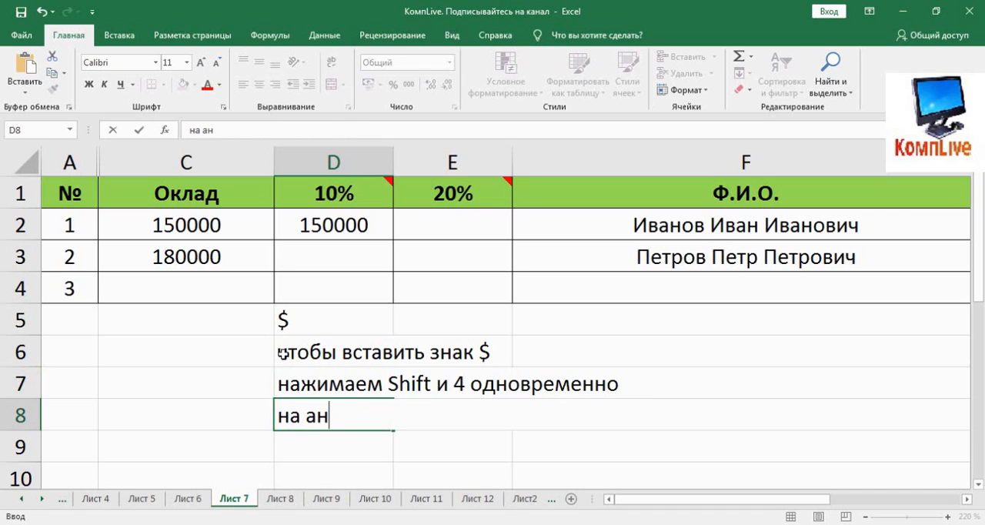
text(глийской )
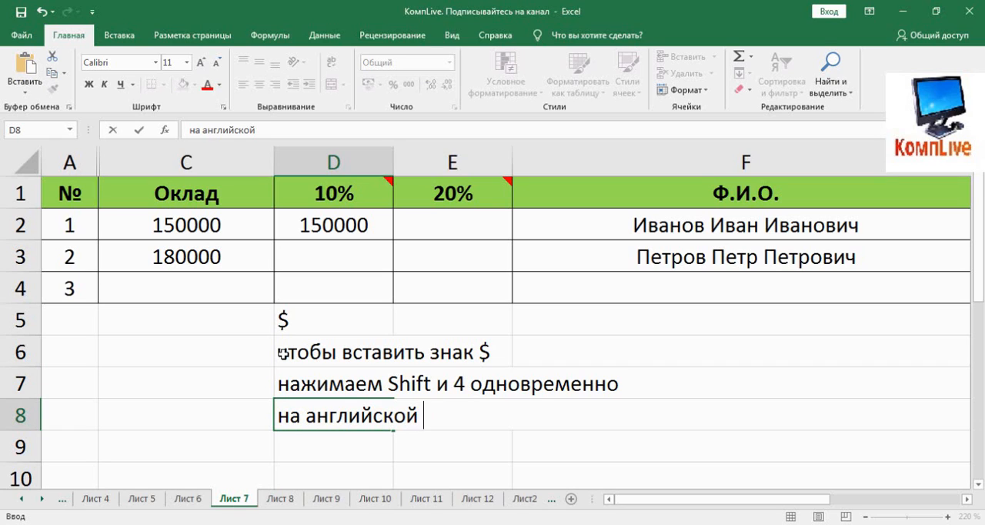
text(раскладке )
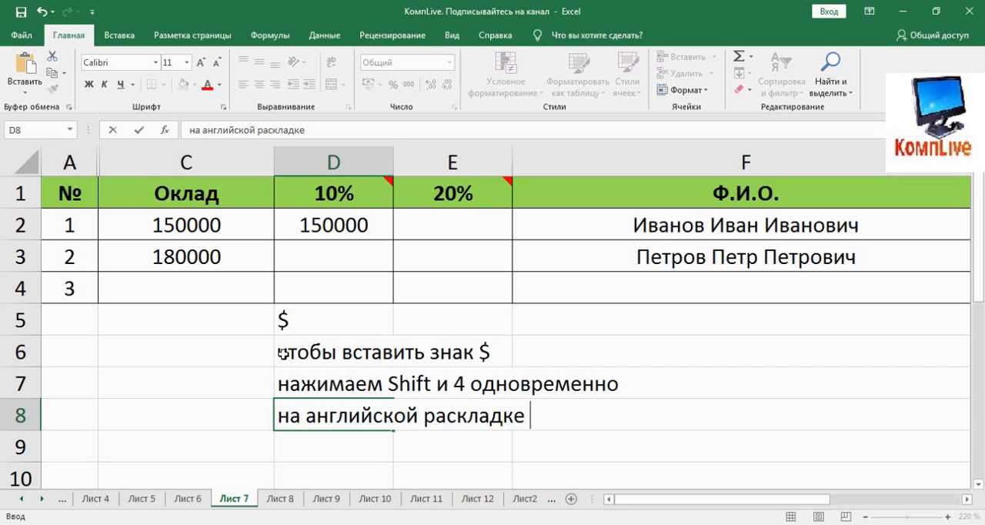
text(клавиату)
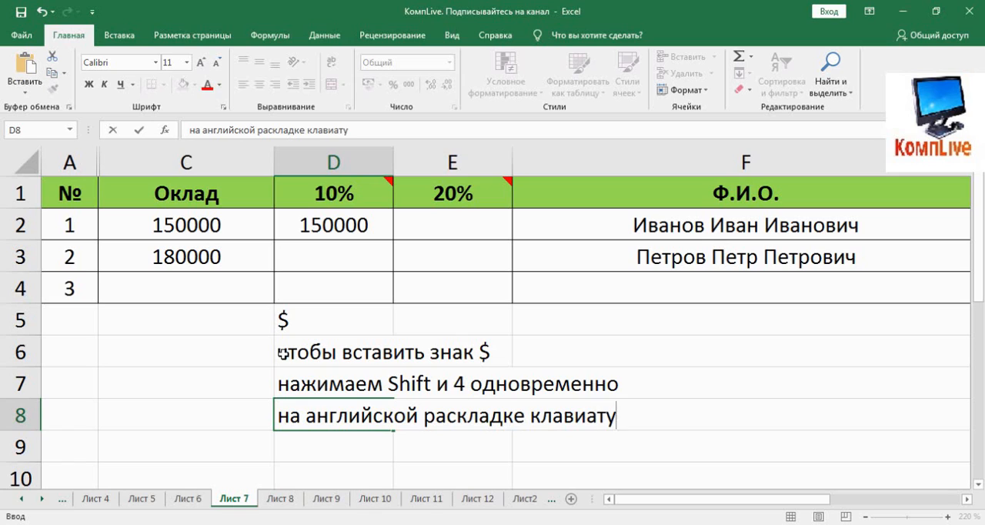
text(ры)
key(Return)
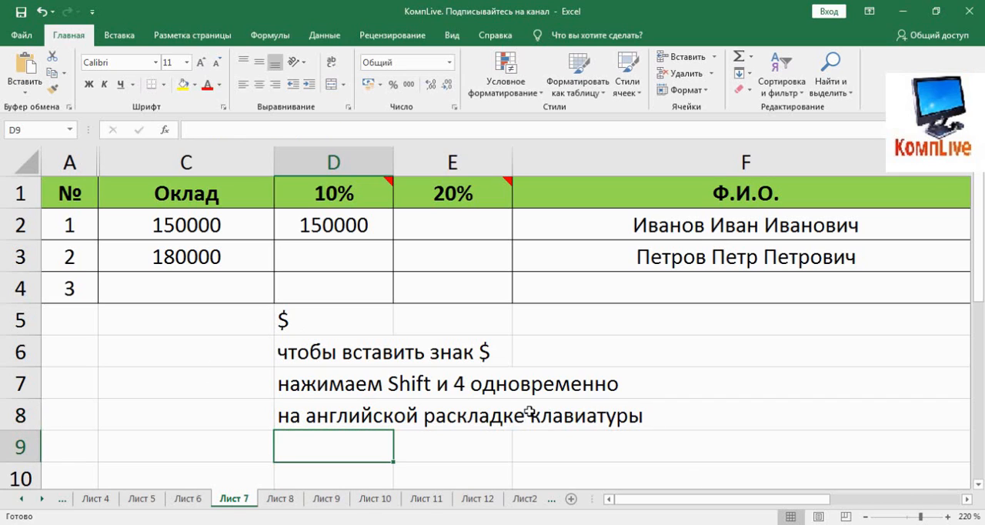
Copy the =$C2 formula from cell D2 into cell E2
click(335, 235)
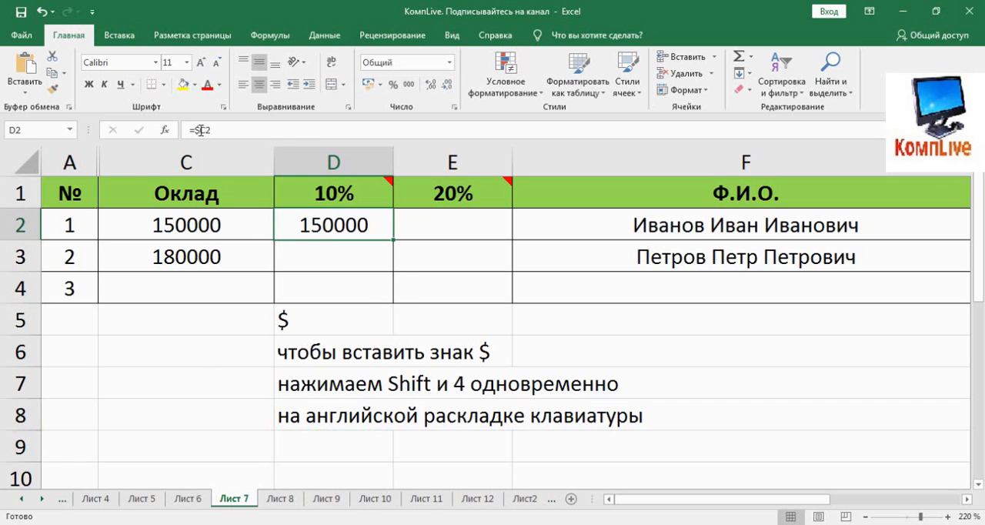
click(259, 129)
key(Escape)
key(ctrl+c)
click(420, 228)
key(ctrl+v)
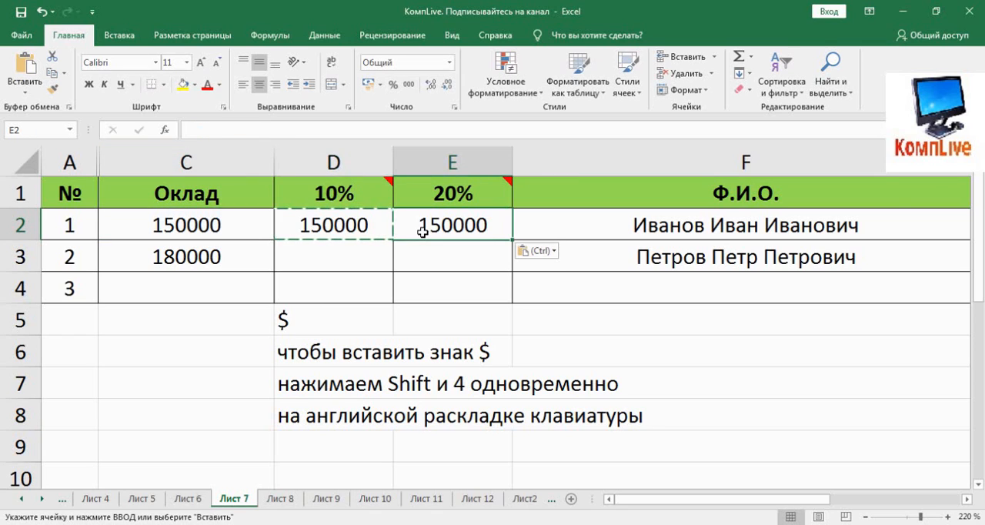
Compare the formulas in cells D2 and E2 to check which column they refer to
double_click(336, 228)
key(Escape)
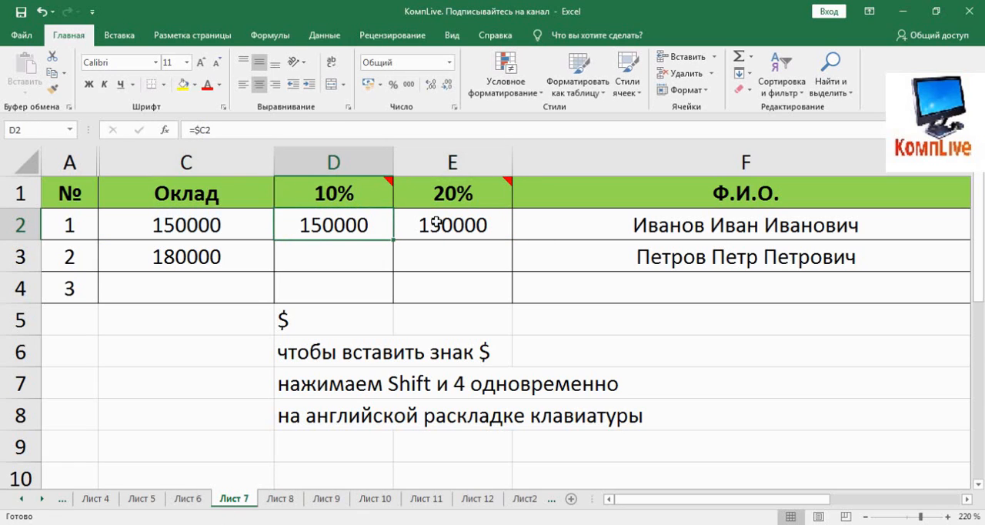
double_click(433, 227)
key(Escape)
click(378, 226)
click(414, 226)
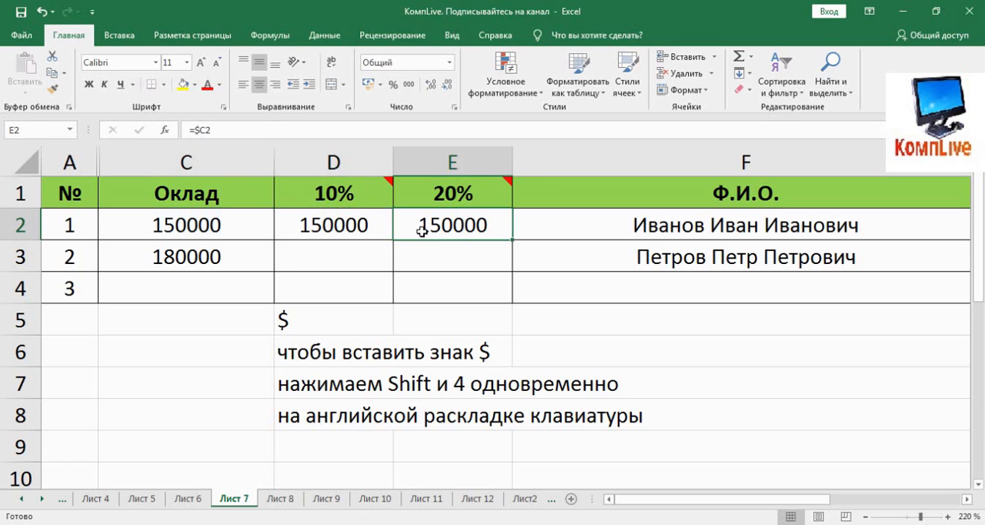
Clear cell E2 and refill it by extending D2's formula one cell across
key(Delete)
click(365, 227)
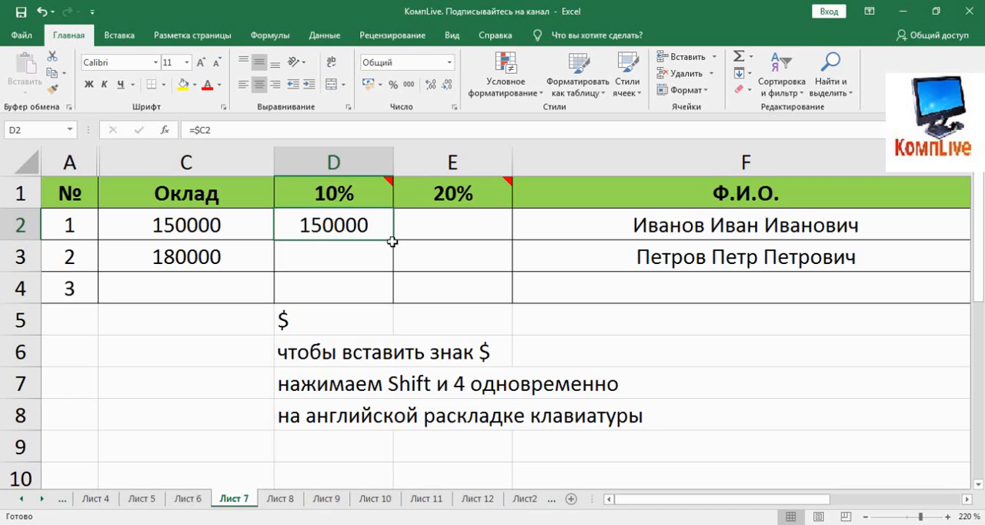
drag(392, 241, 458, 242)
click(435, 234)
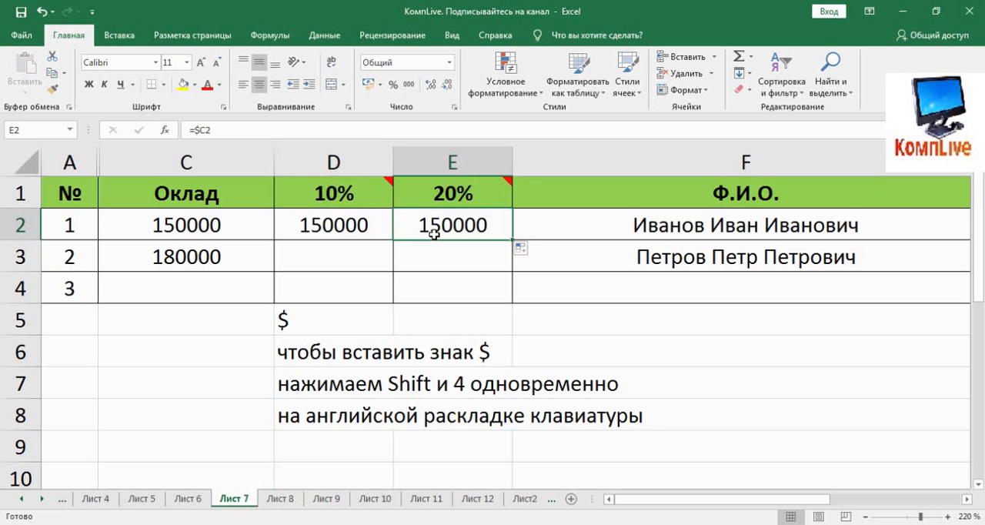
Clear cell E2 and copy D2's formula into cell E3
key(Delete)
click(341, 232)
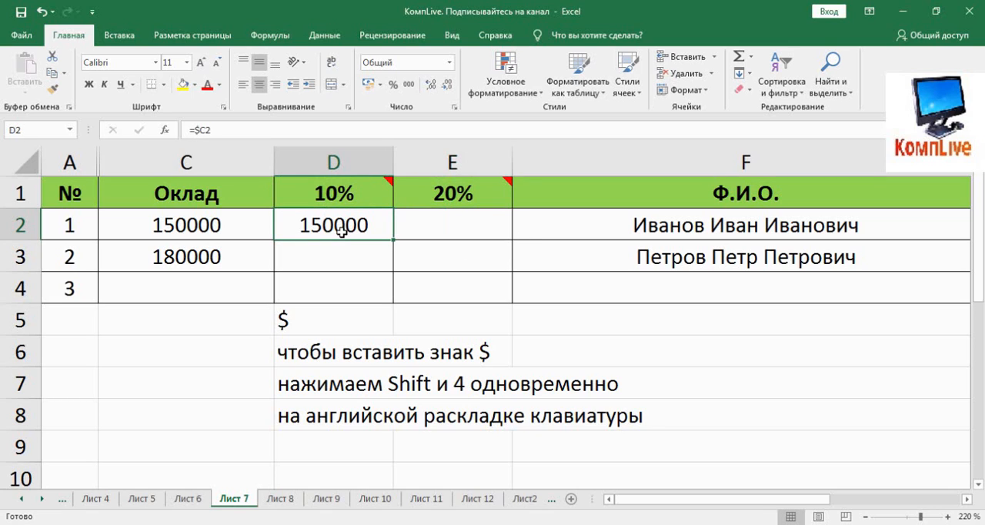
key(ctrl+c)
click(420, 254)
key(ctrl+v)
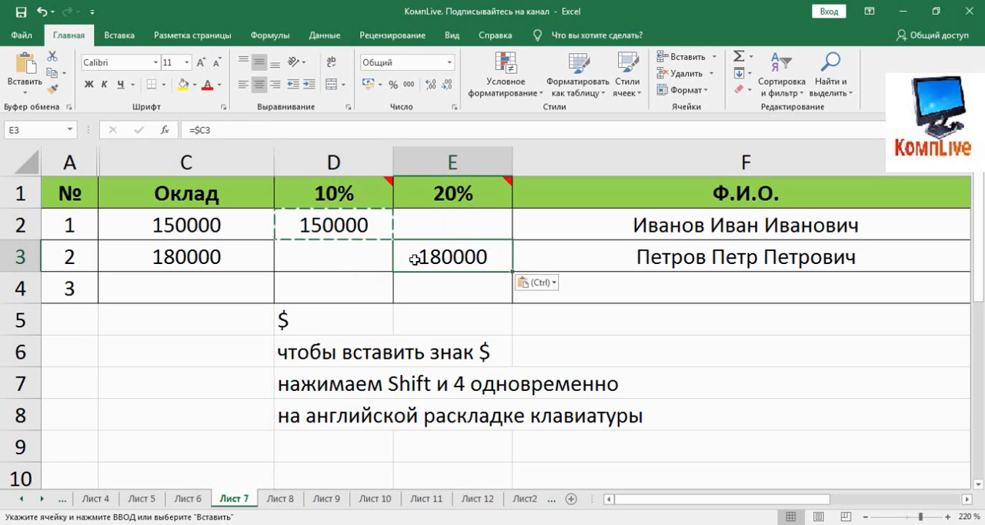
Clear cell E3 and remove the $ sign from the formula in D2, making it =C2
key(Delete)
click(338, 224)
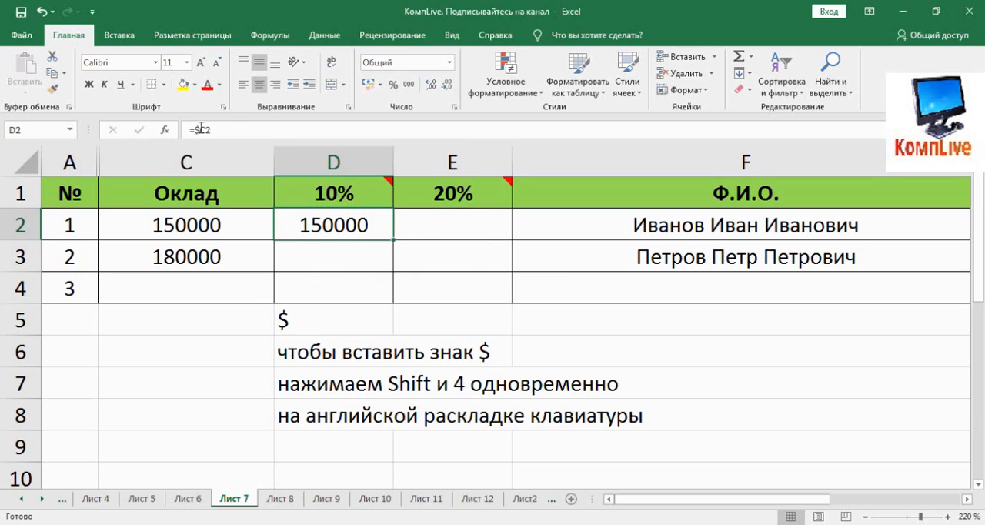
click(200, 129)
key(BackSpace)
key(Return)
Copy the =C2 formula from D2 into E3 and inspect the pasted reference
click(308, 225)
key(ctrl+c)
click(418, 258)
key(ctrl+v)
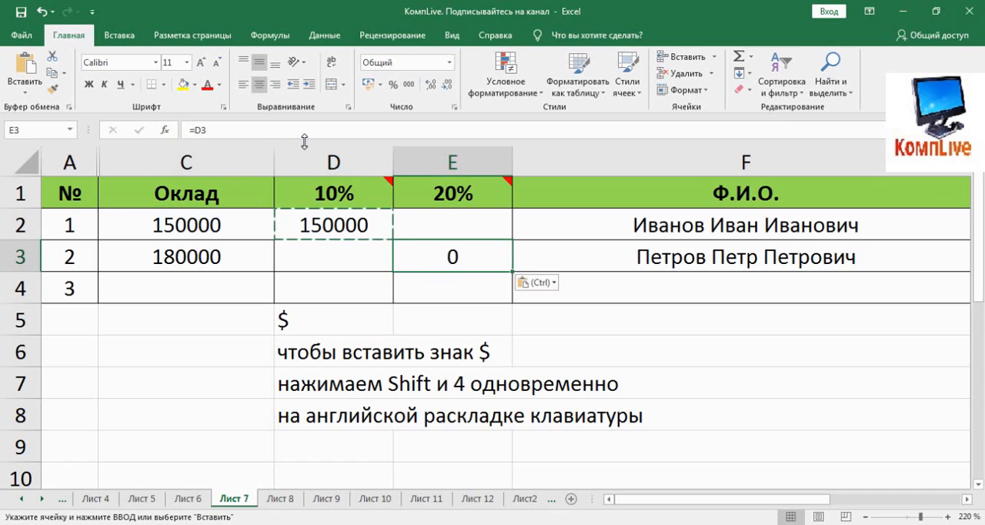
key(F2)
key(Escape)
Put the $ sign back before the column letter in D2's formula, making it =$C2
click(331, 224)
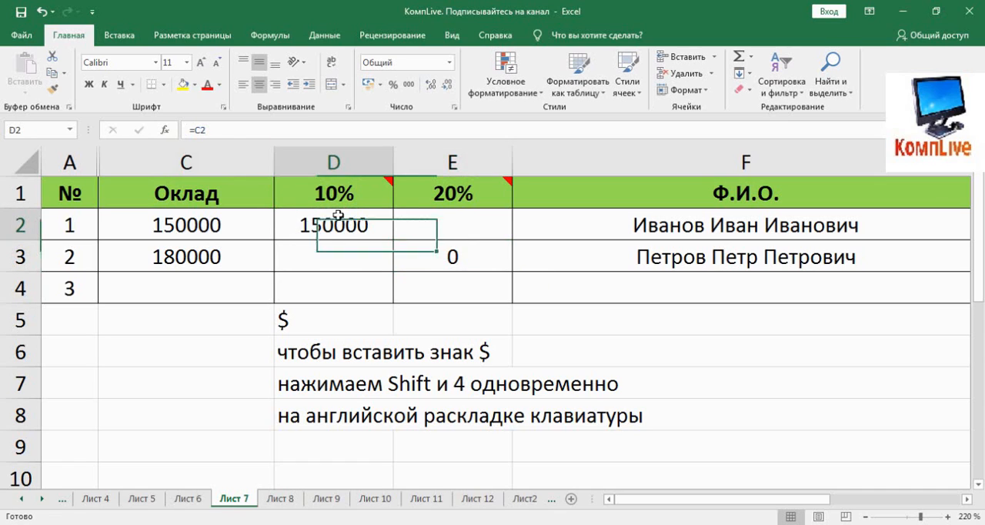
click(198, 131)
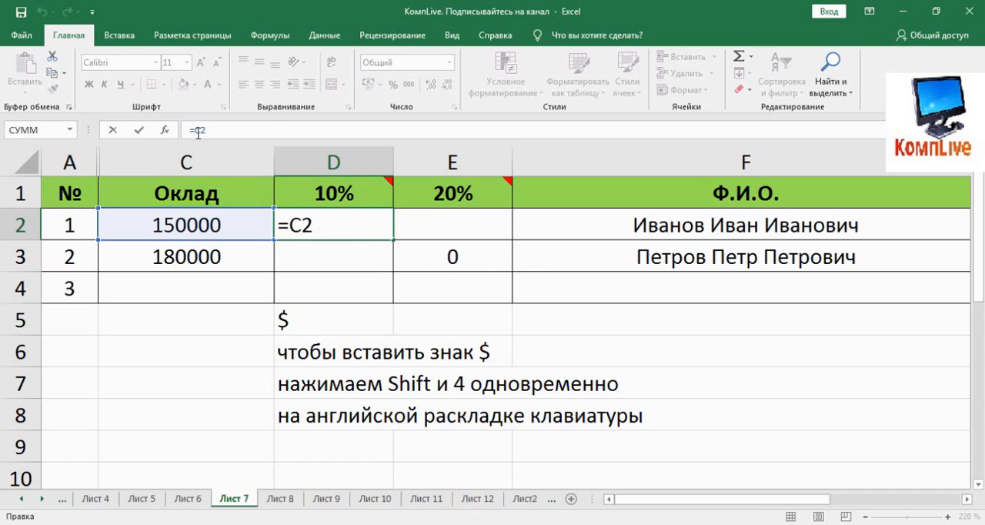
text(S)
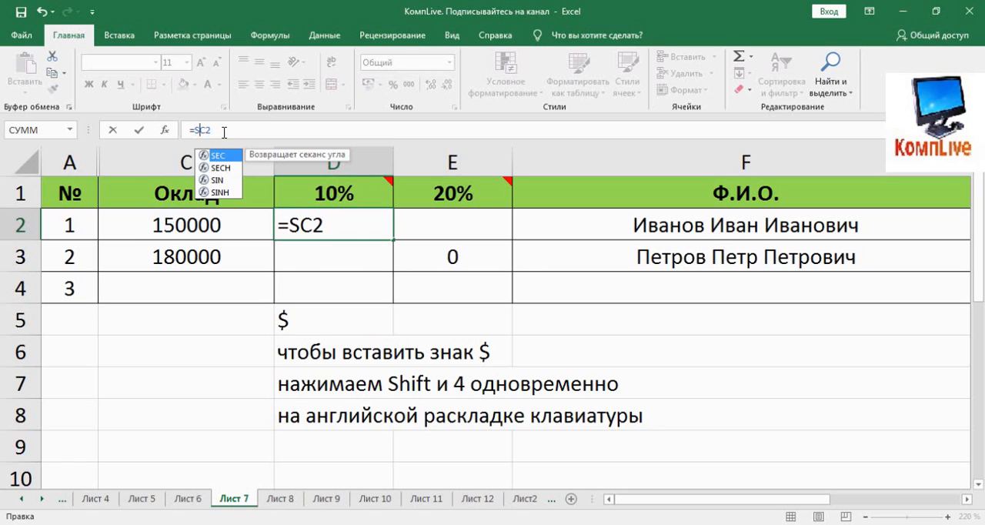
key(BackSpace)
text($)
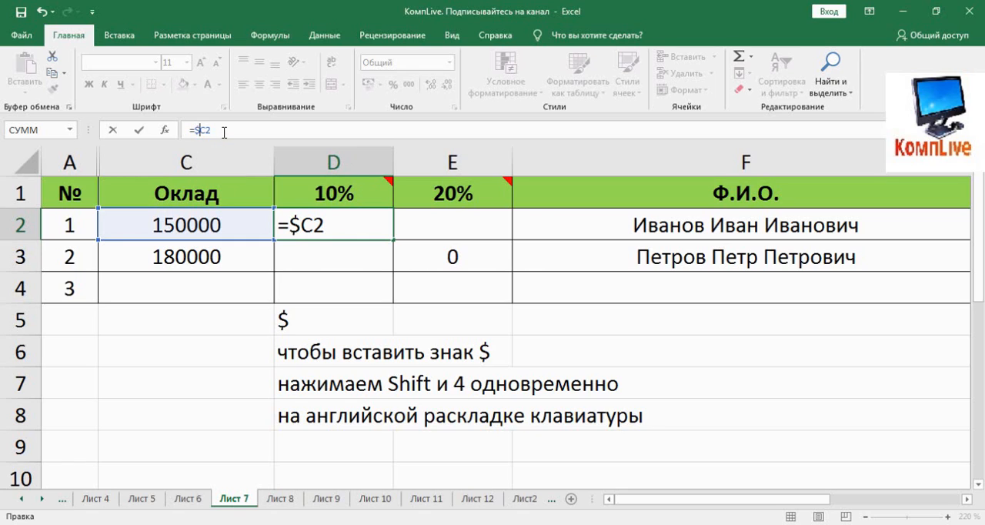
key(Return)
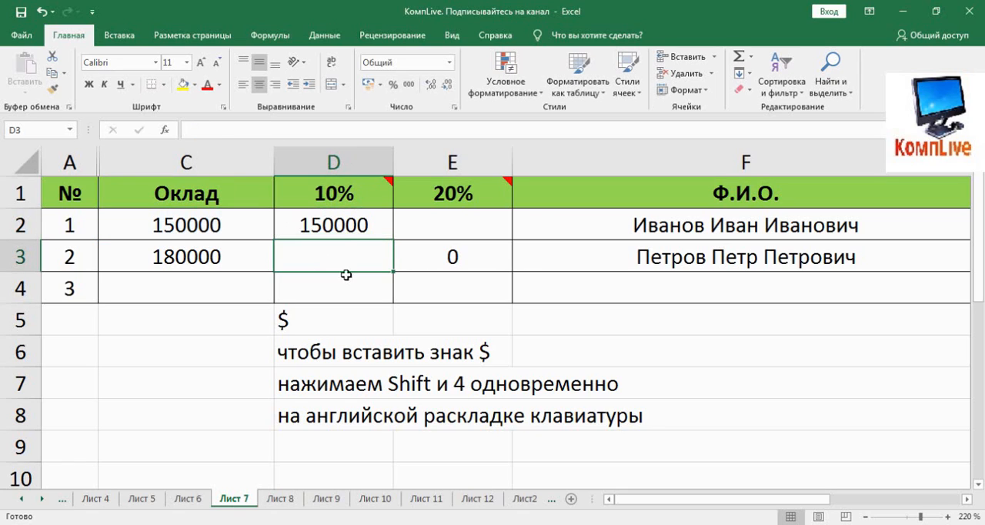
Copy the =$C2 formula from D2 into E3 and inspect the pasted reference
click(347, 226)
key(ctrl+c)
click(451, 262)
key(ctrl+v)
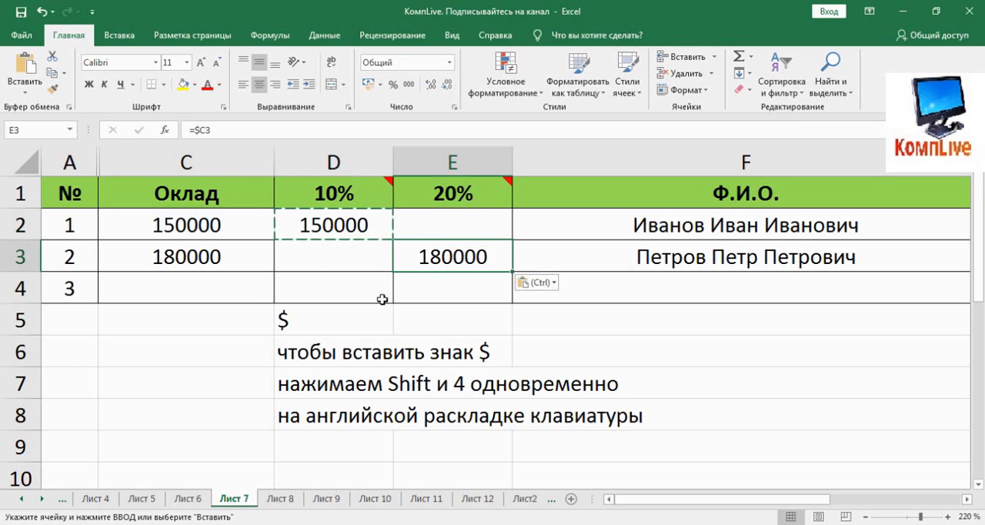
click(211, 132)
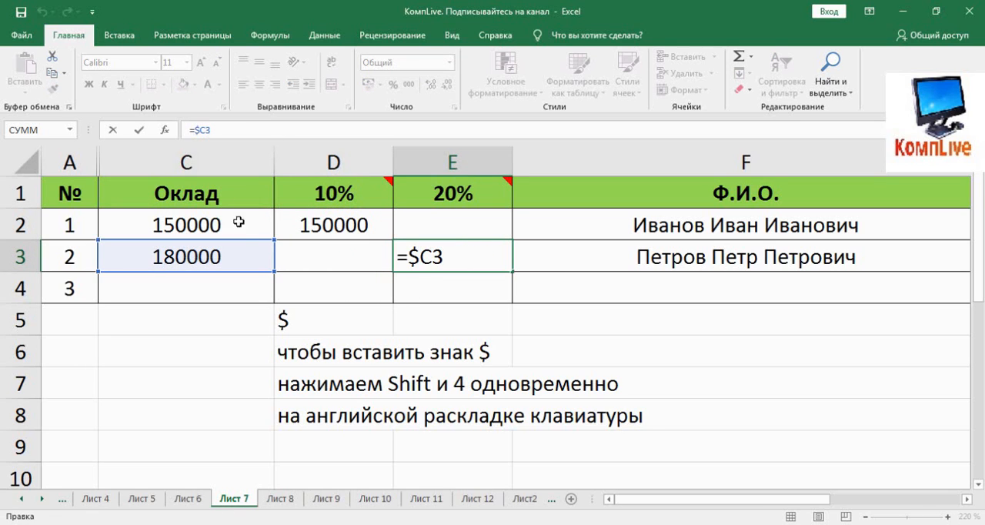
key(Escape)
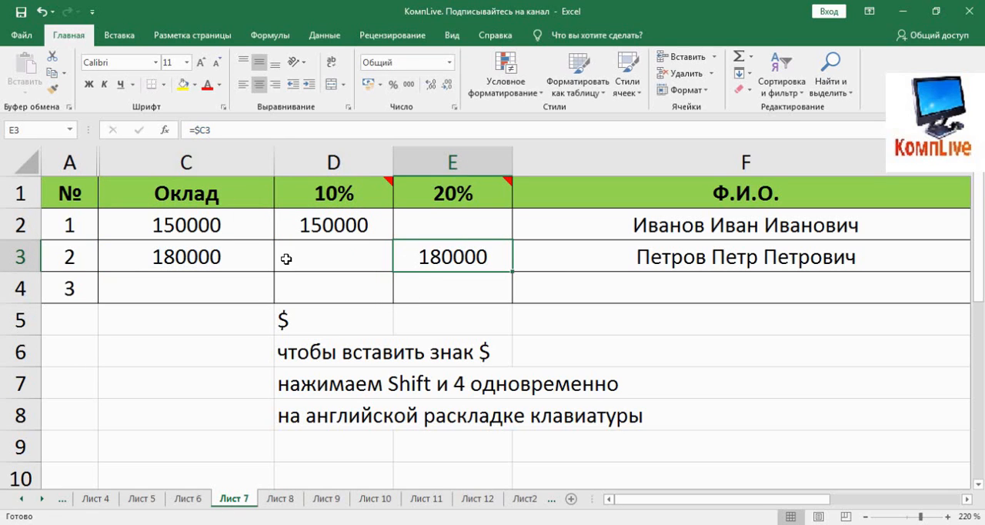
Extend D2's formula to multiply the salary by the 10% header, making it =$C2*D1
click(351, 223)
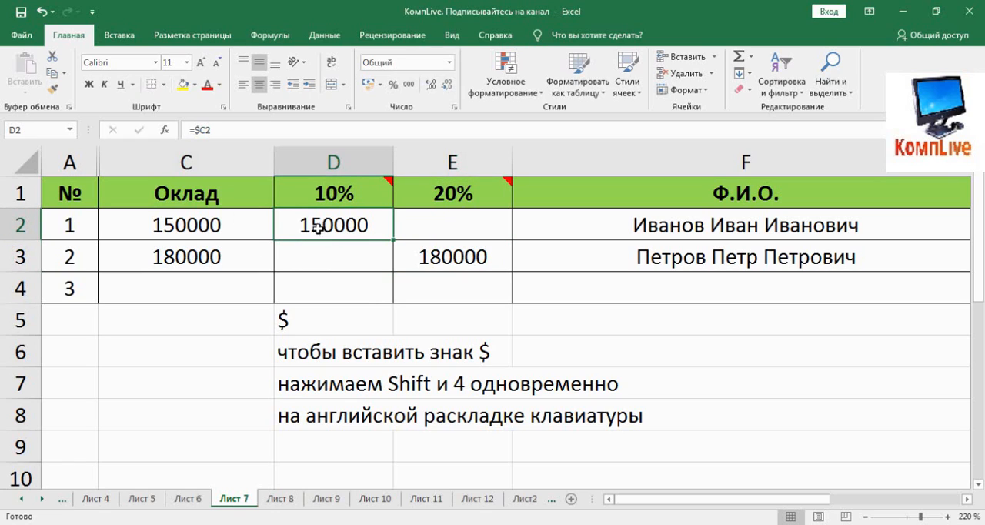
click(240, 135)
text(*)
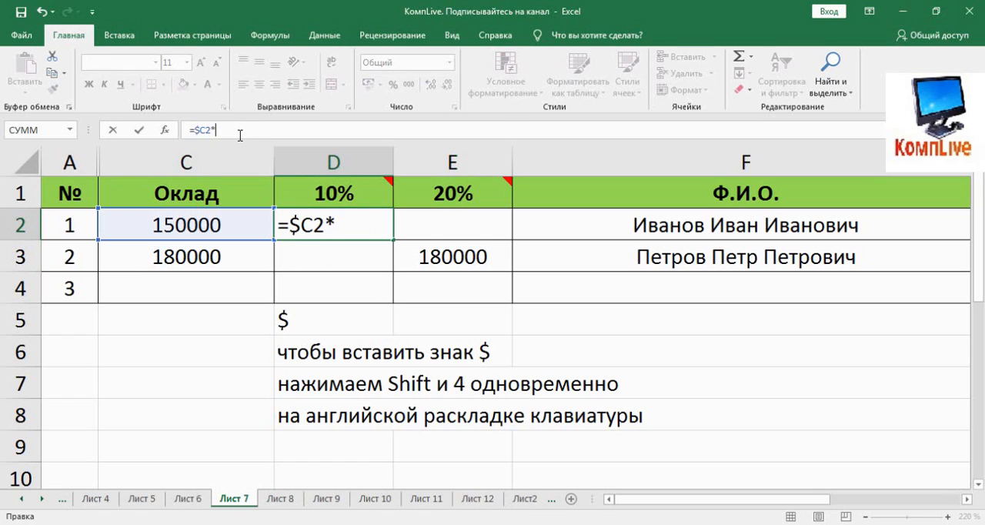
click(294, 194)
key(Return)
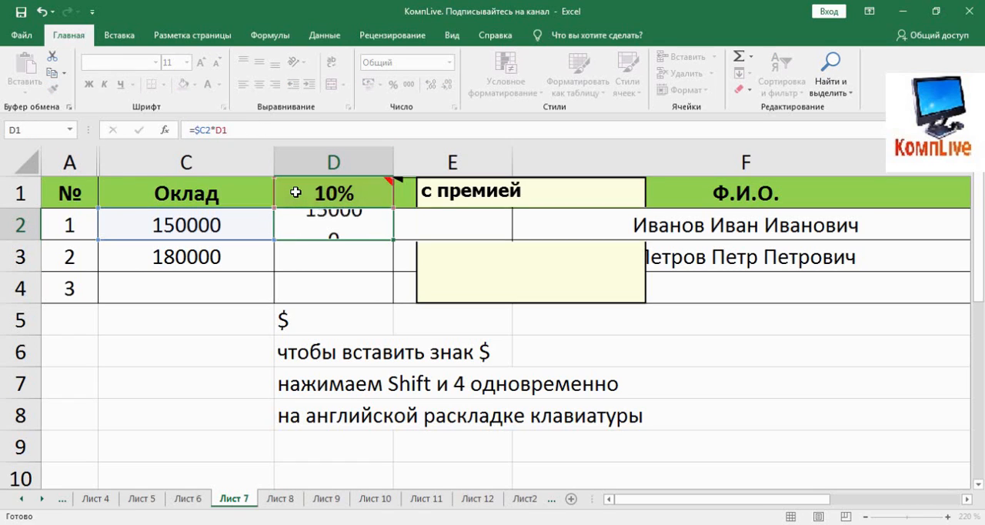
Fill D2's formula across into cell E2 of the 20% column
click(326, 194)
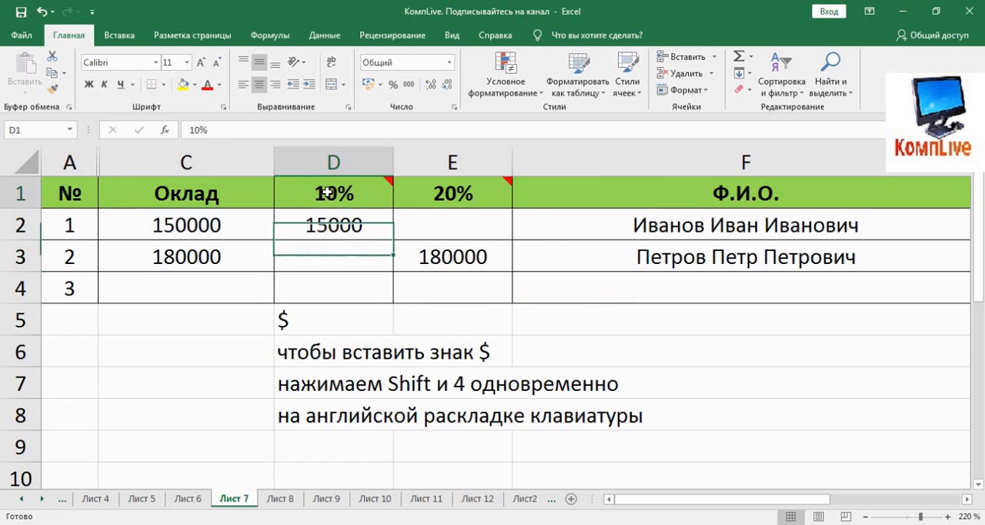
click(327, 225)
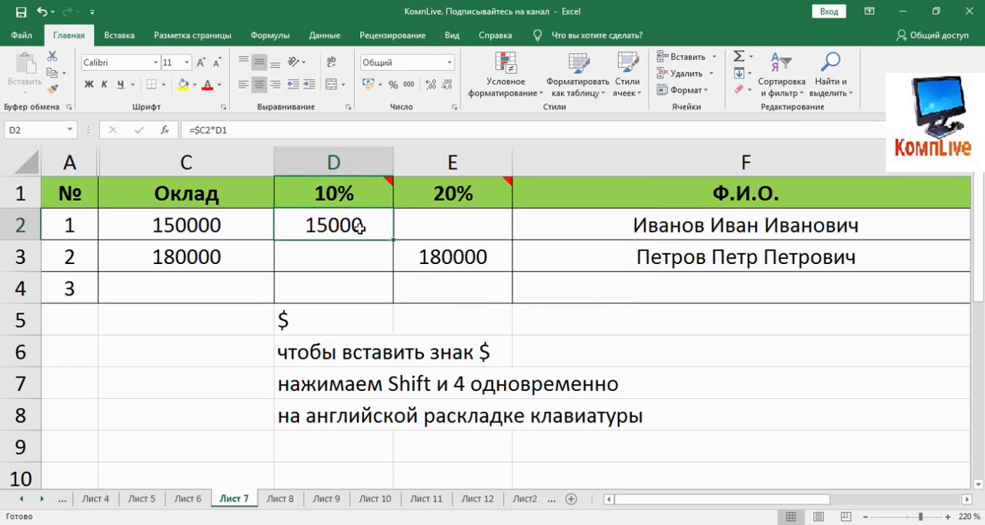
drag(395, 241, 439, 240)
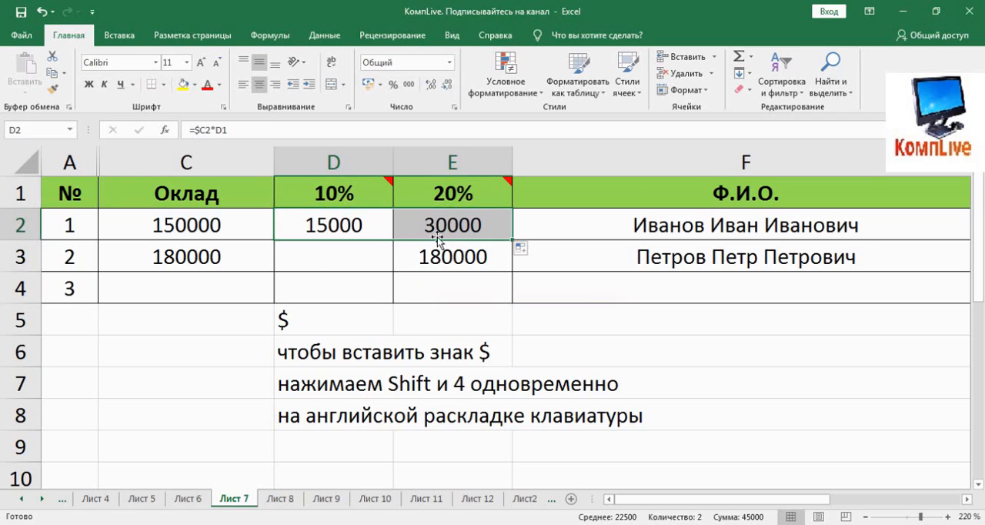
Try filling D2's formula down into D3, and clear D3 again
click(365, 227)
drag(394, 241, 393, 266)
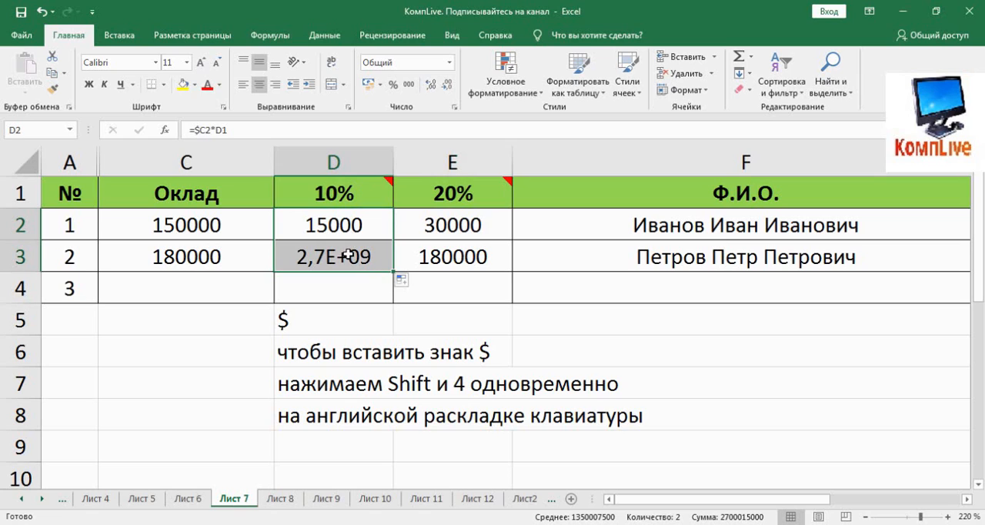
click(353, 257)
key(Delete)
Compare the formulas in D2 and E2 to check which percentage header each one uses
click(425, 225)
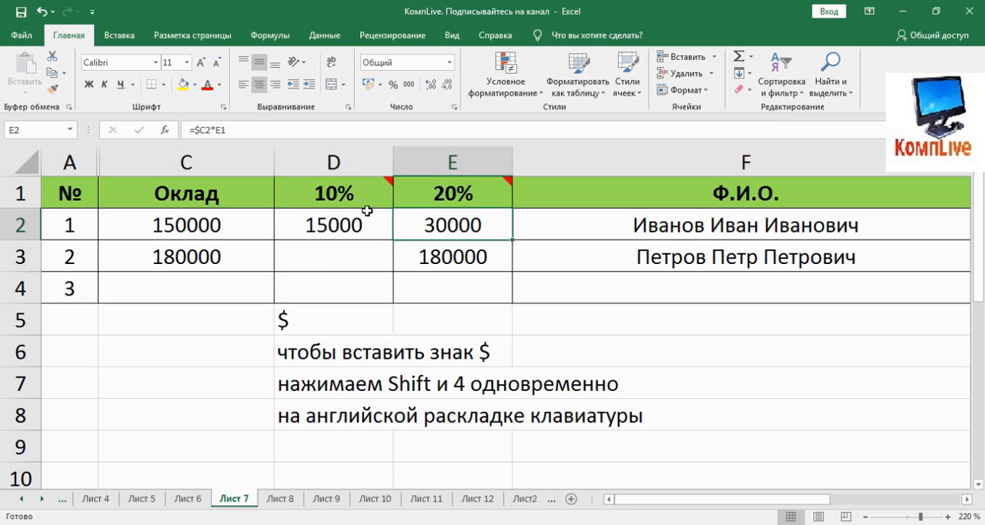
mouse_move(475, 188)
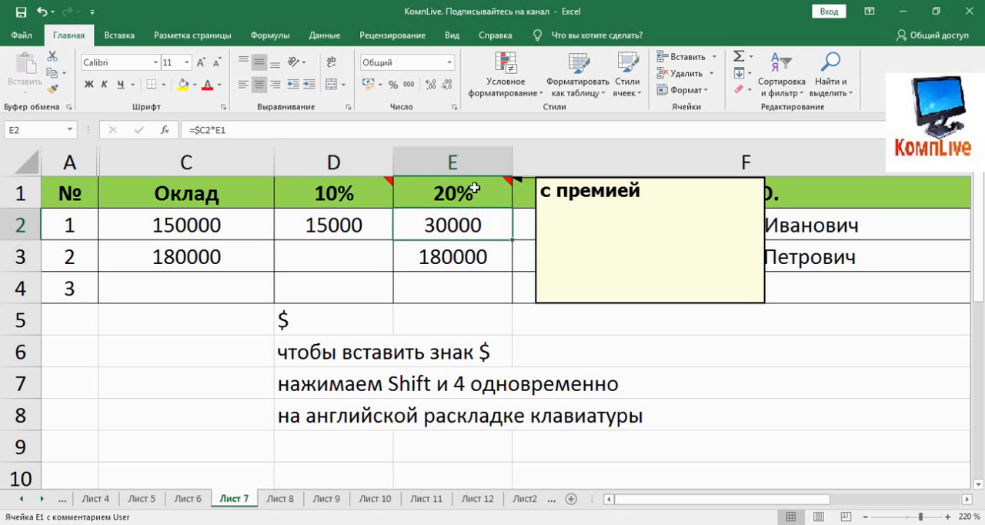
click(352, 225)
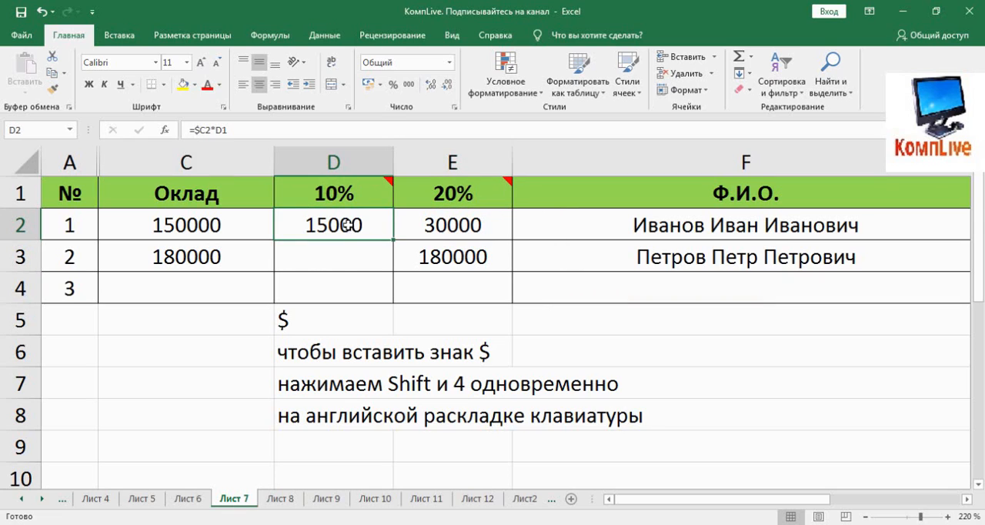
click(438, 227)
click(339, 225)
click(219, 130)
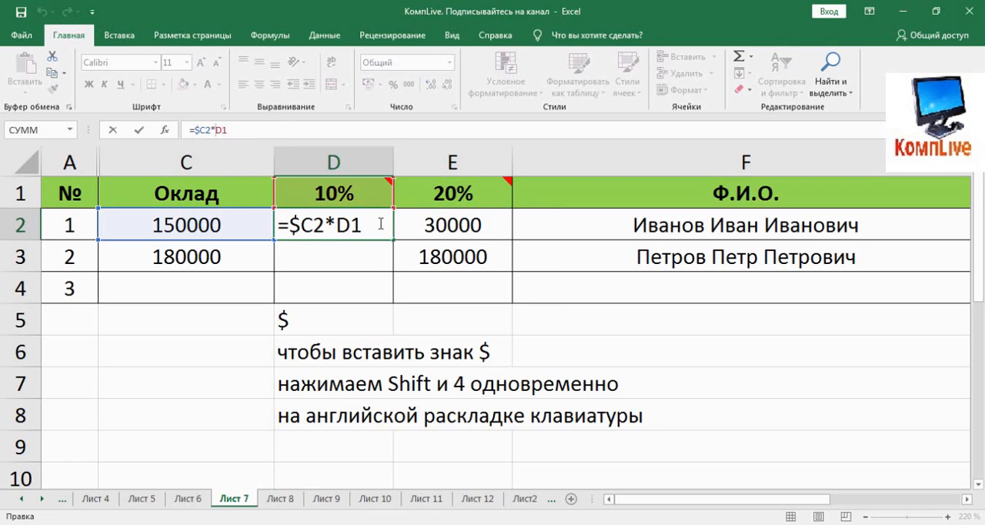
key(Escape)
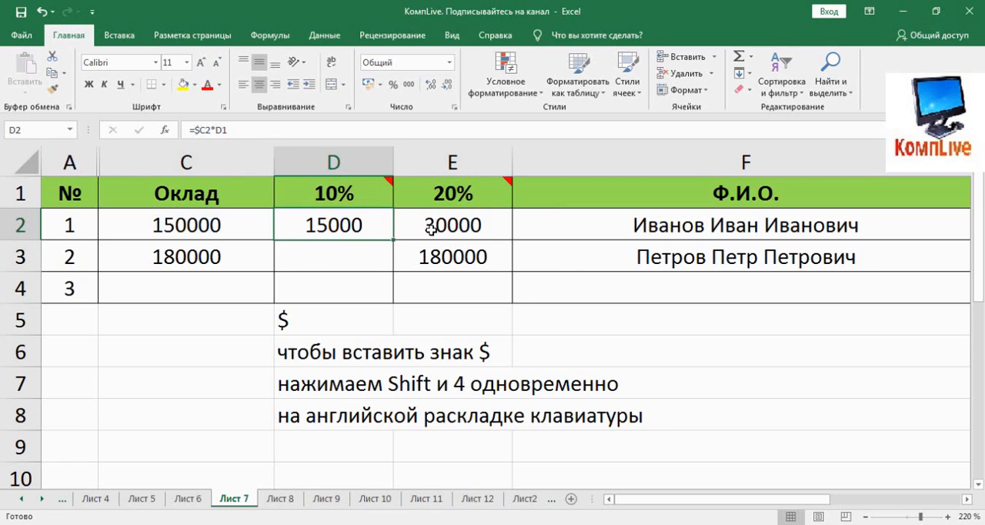
click(432, 227)
Copy the =$C2*D1 formula from D2 into E3 and inspect the cells it refers to
click(358, 226)
key(ctrl+c)
click(403, 254)
key(ctrl+v)
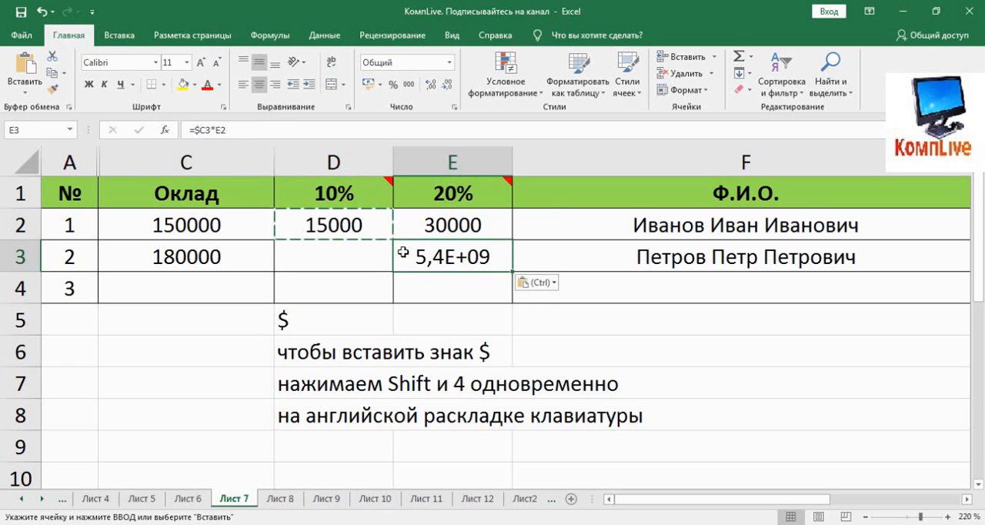
key(F2)
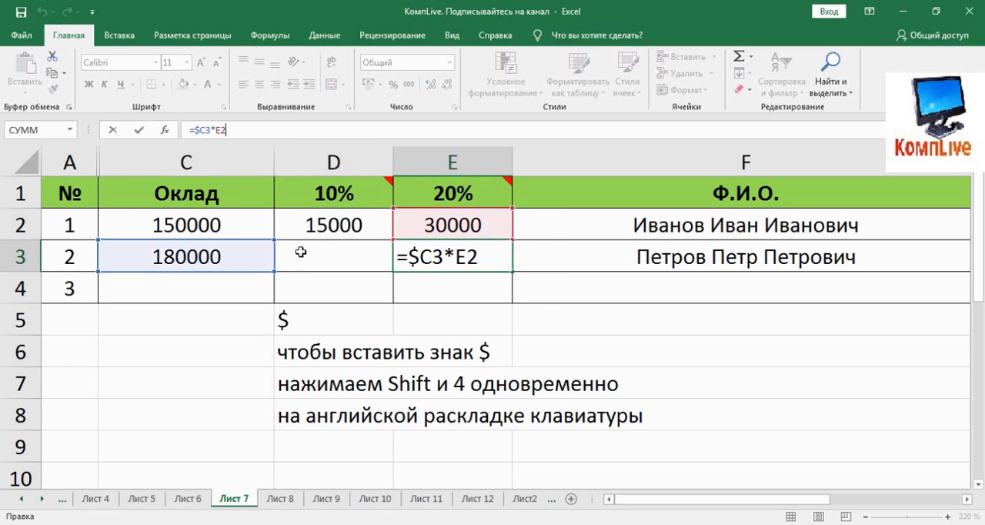
key(Escape)
Change D2's formula to =$C2*$D1 by locking the column of the percentage reference
click(329, 225)
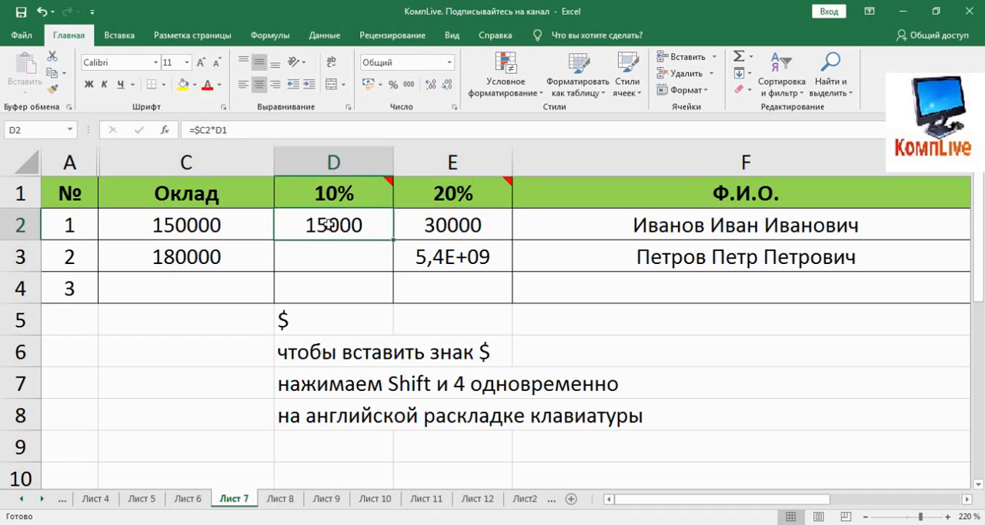
click(217, 131)
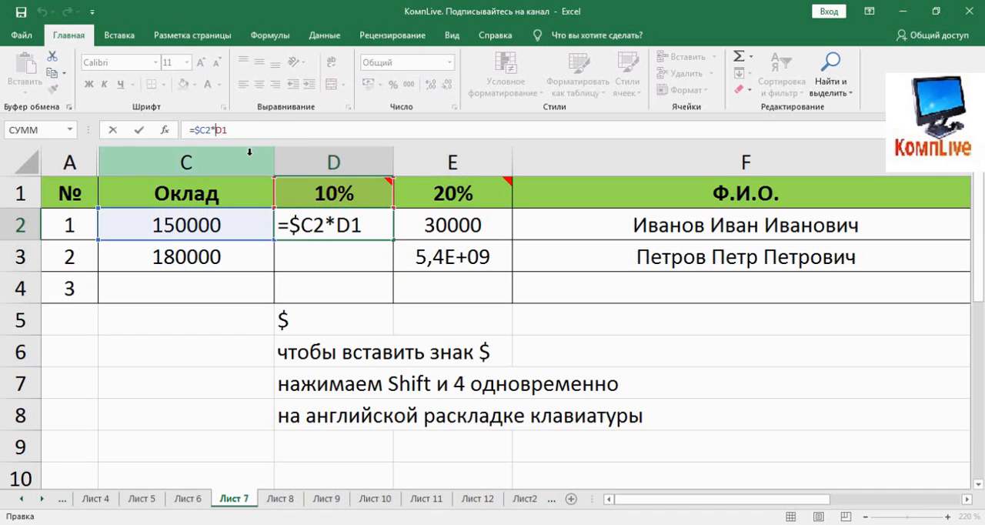
text(;)
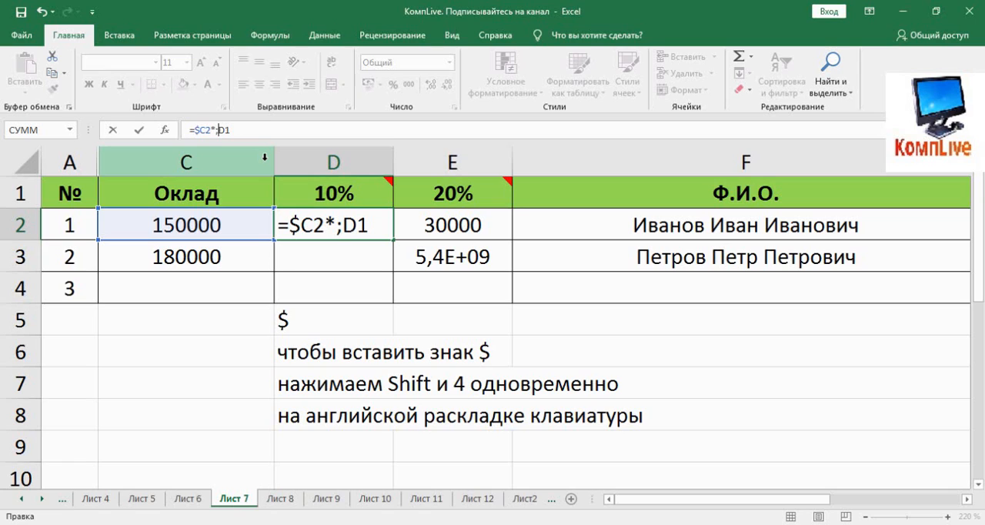
key(BackSpace)
key(alt)
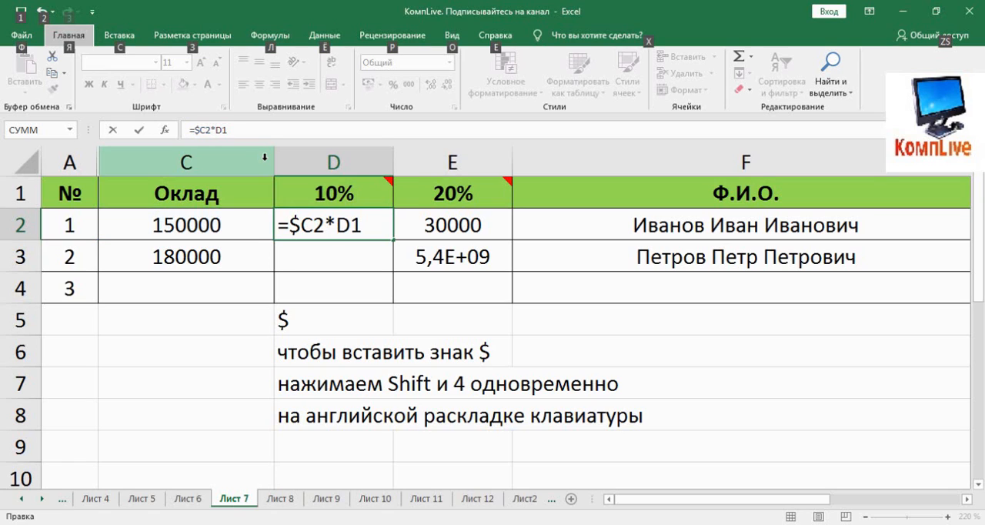
click(219, 129)
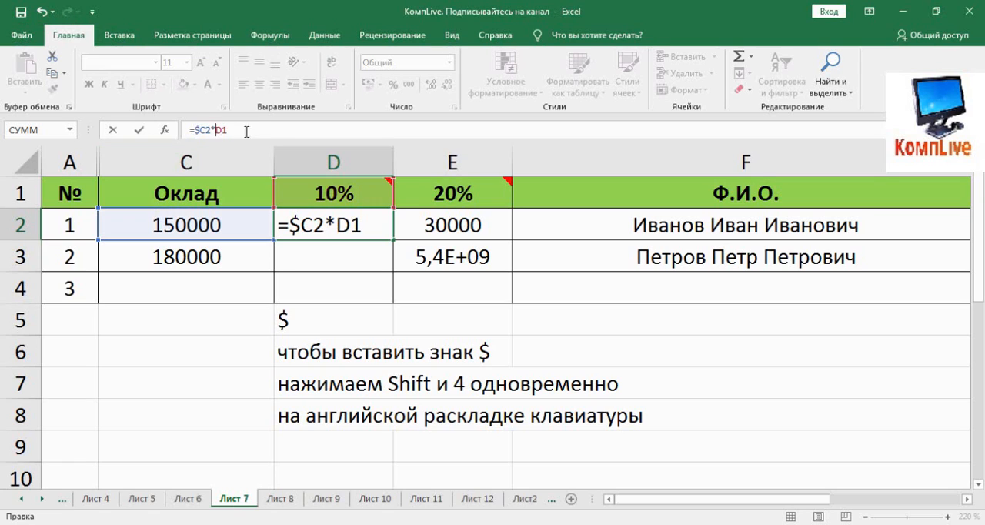
text($)
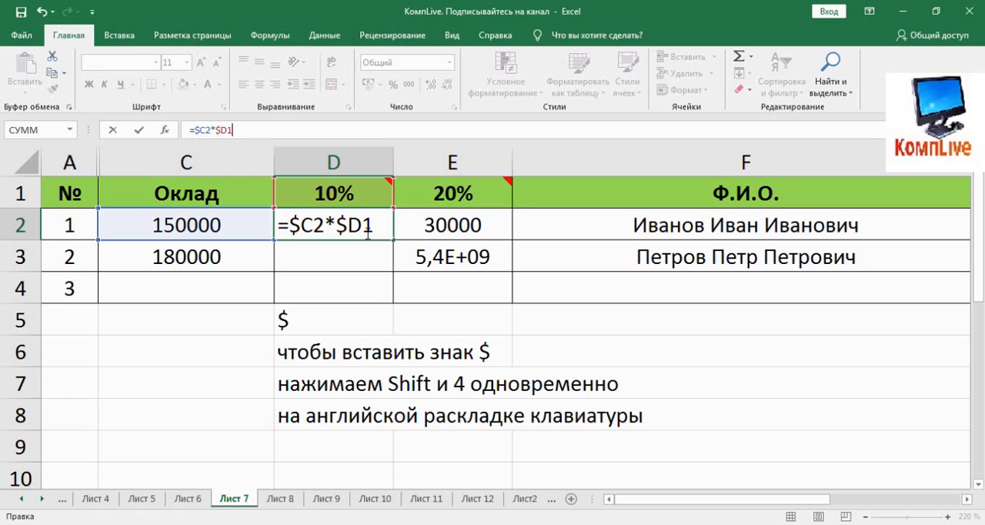
key(Return)
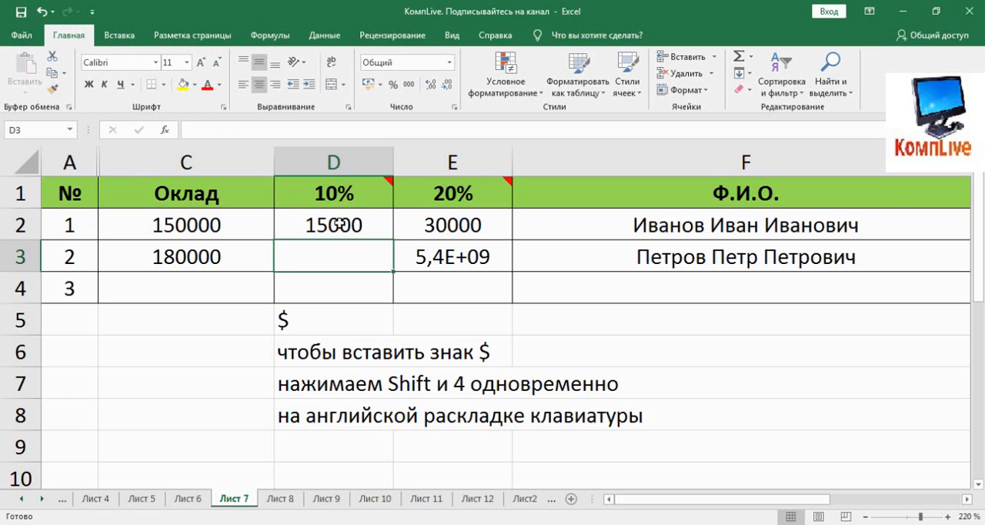
Copy D2's =$C2*$D1 formula into E3 and inspect the cells it refers to
click(339, 224)
key(ctrl+c)
click(435, 266)
key(ctrl+v)
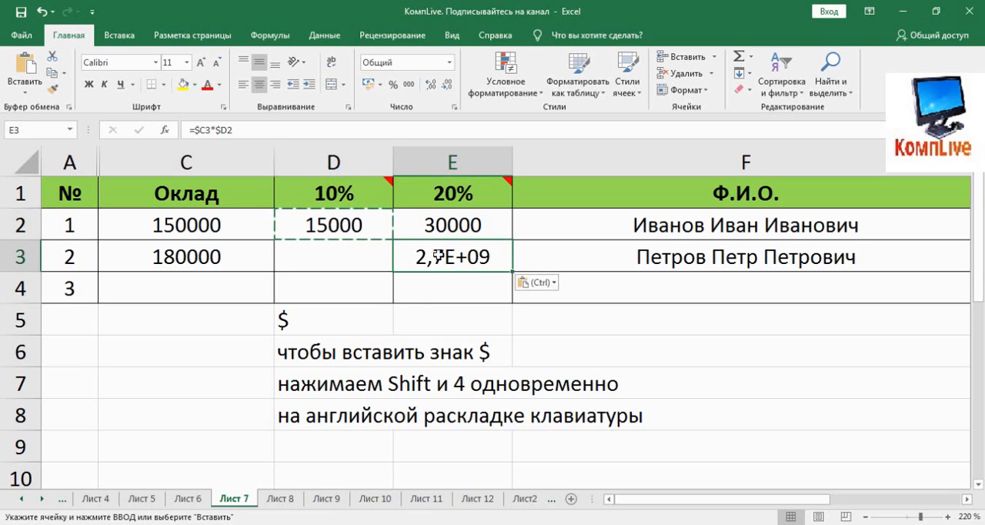
key(F2)
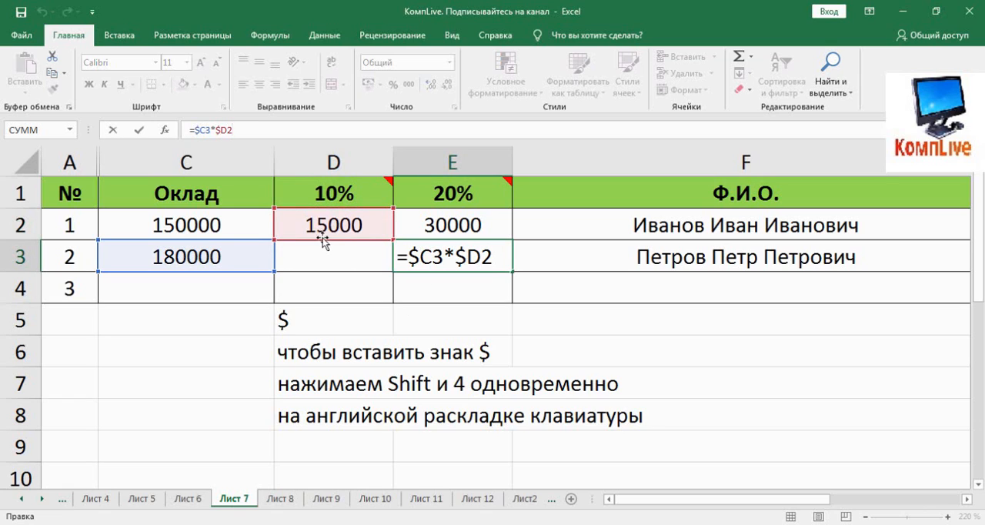
Try filling D2's =$C2*$D1 formula down into D3
click(324, 230)
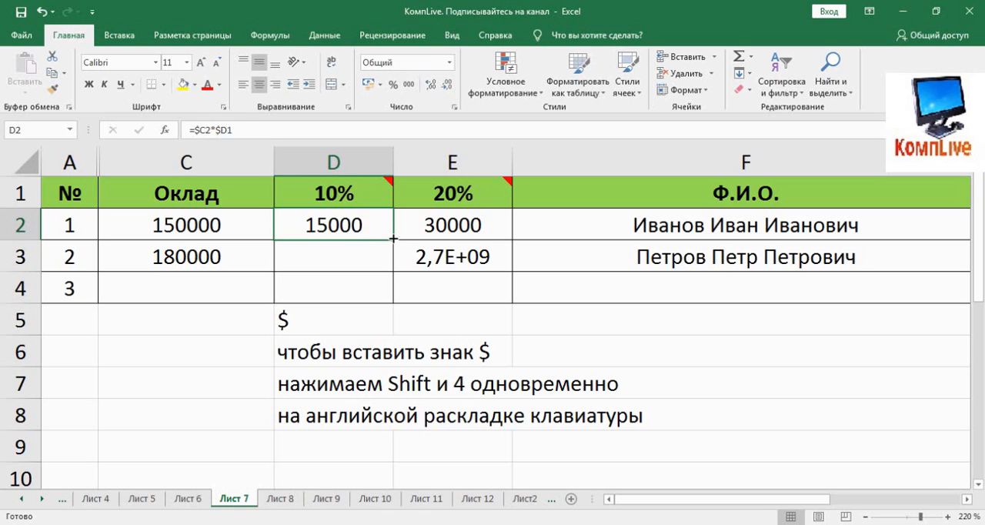
drag(393, 240, 395, 273)
click(360, 254)
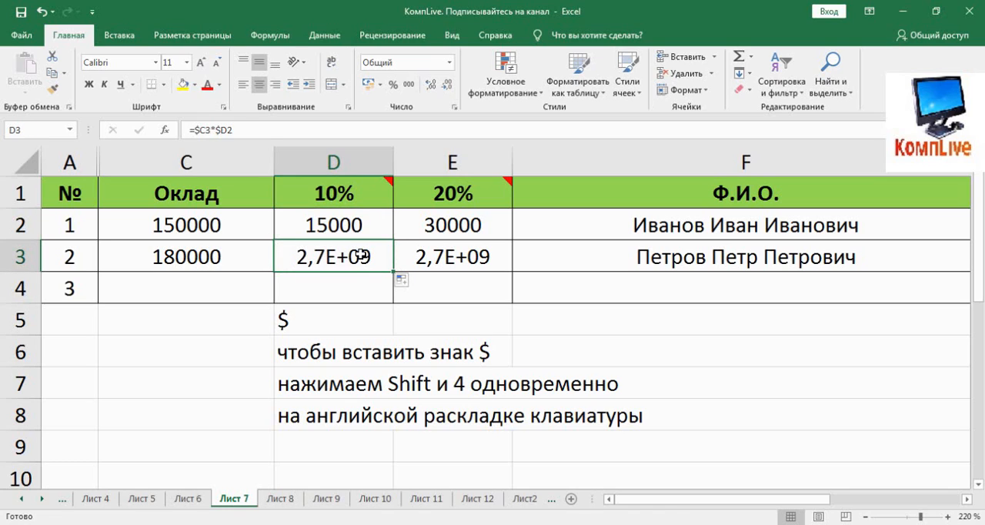
Move the $ sign in D2's percentage reference before the row number, making the formula =$C2*D$1
click(353, 224)
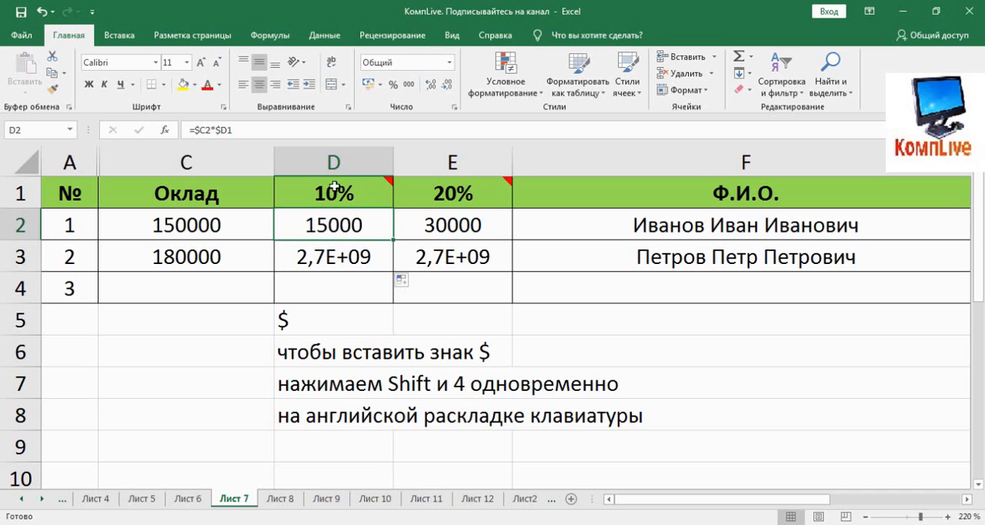
click(221, 128)
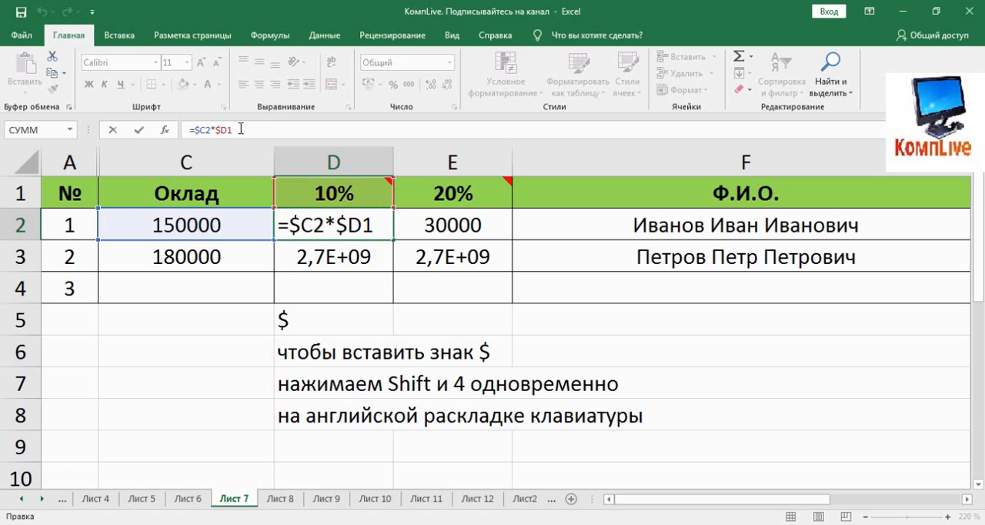
key(BackSpace)
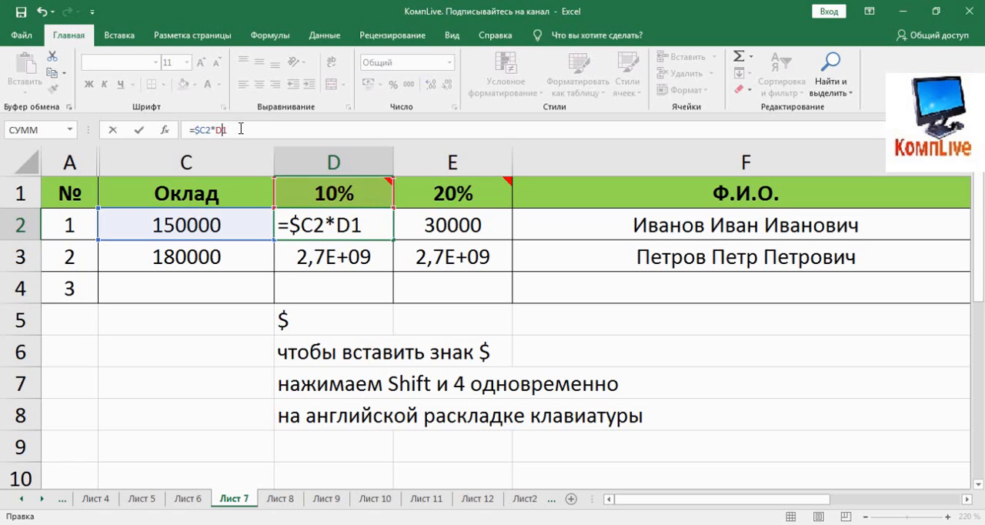
text($)
key(Return)
Fill D2's =$C2*D$1 formula down into D3 and check the cells D3 refers to
click(362, 230)
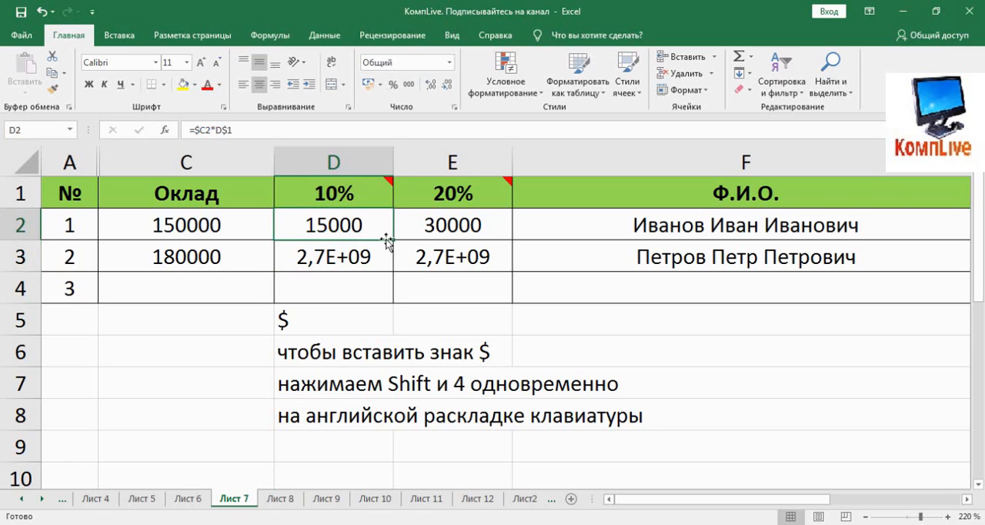
drag(395, 239, 400, 275)
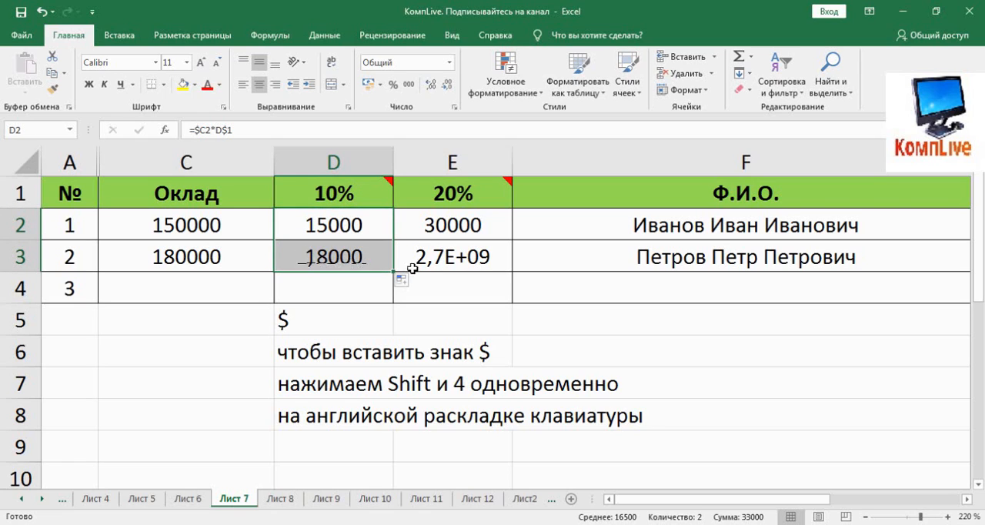
click(357, 255)
click(269, 132)
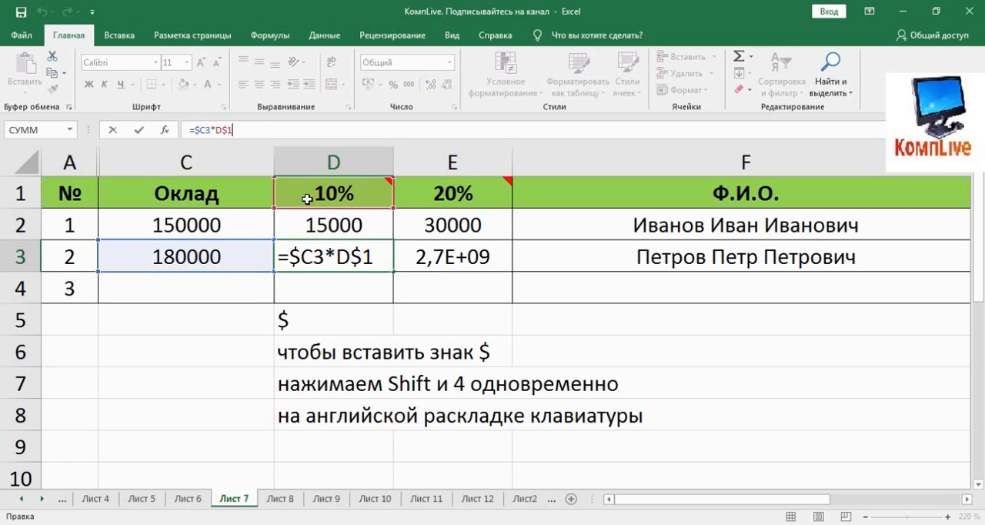
key(Escape)
Examine D2's formula and the placement of each $ sign in the salary and percentage references
click(350, 224)
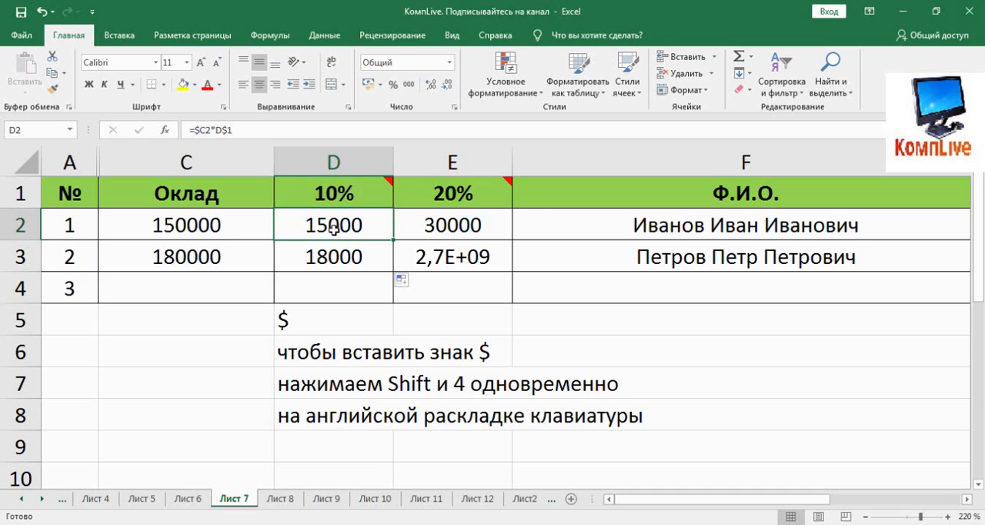
click(275, 135)
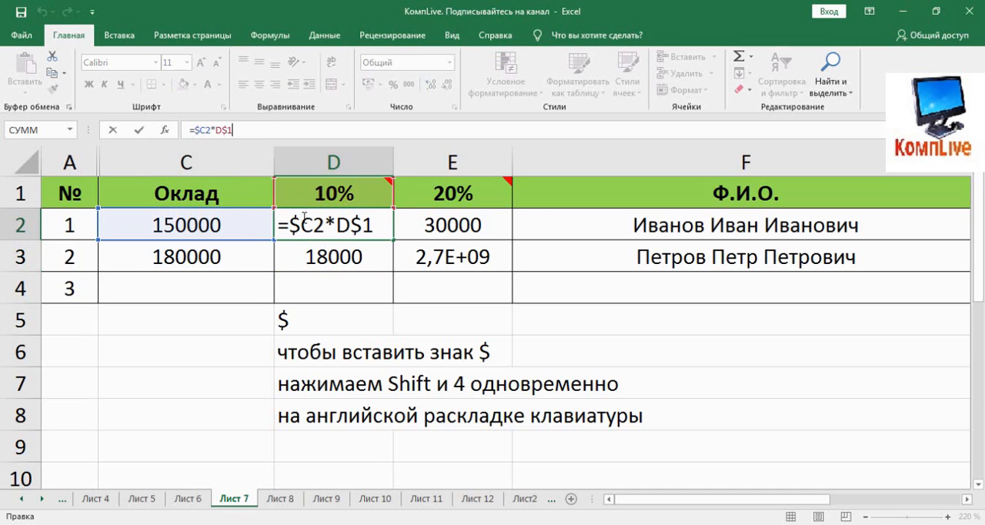
key(Escape)
click(269, 132)
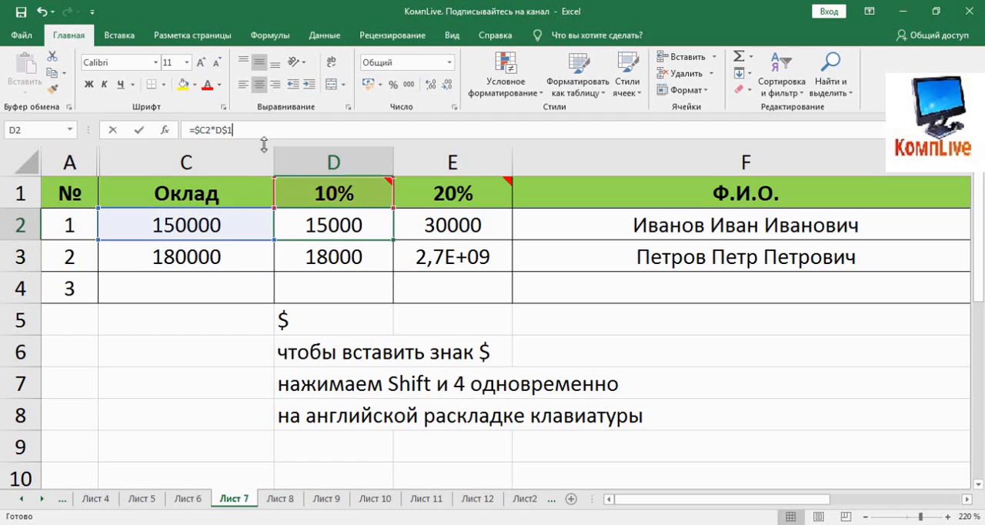
key(Return)
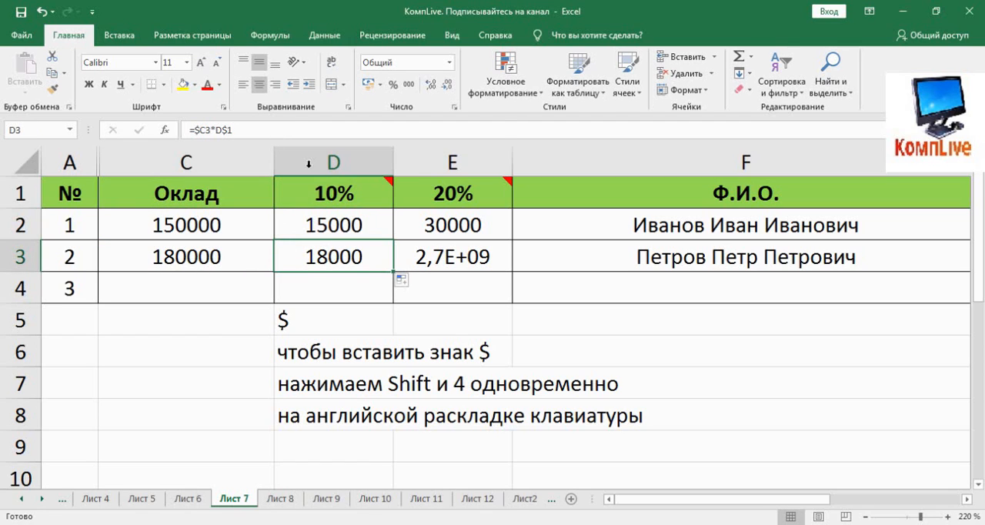
click(293, 126)
key(Escape)
key(Up)
click(199, 131)
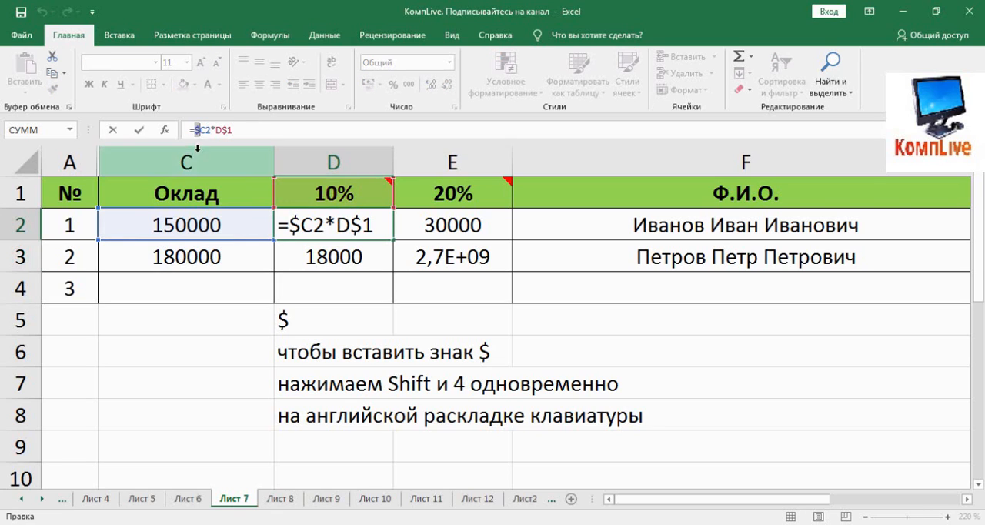
key(Escape)
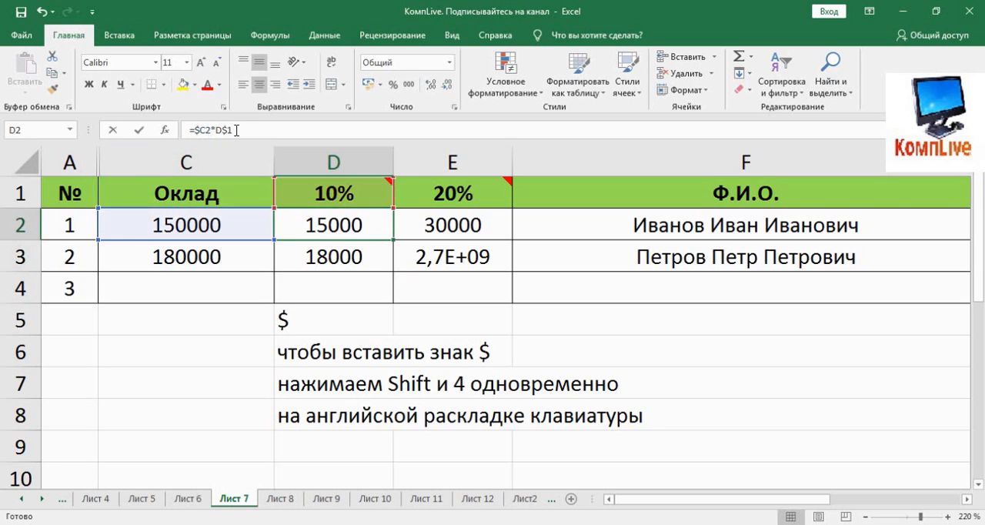
click(231, 130)
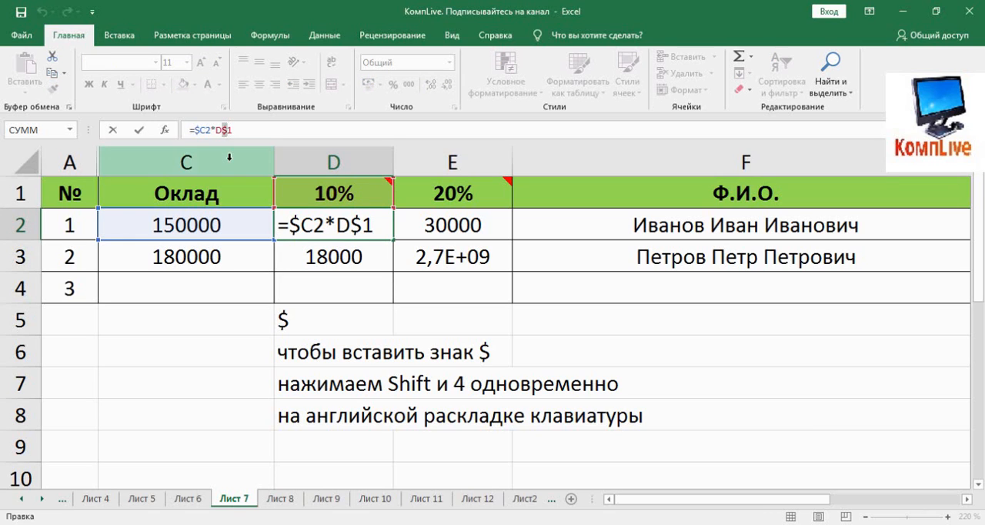
click(328, 212)
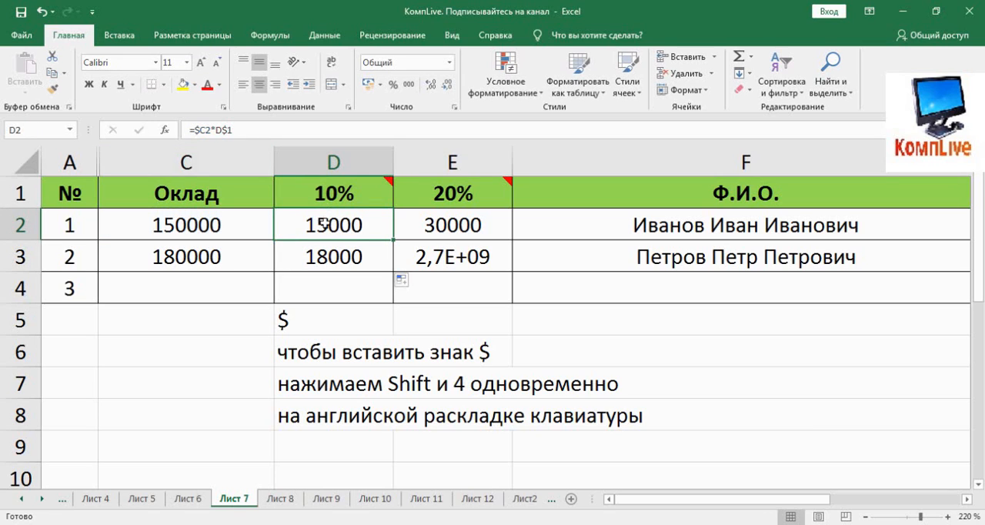
Move the $ sign in D2's percentage reference back before the column letter, making the formula =$C2*$D1
click(222, 130)
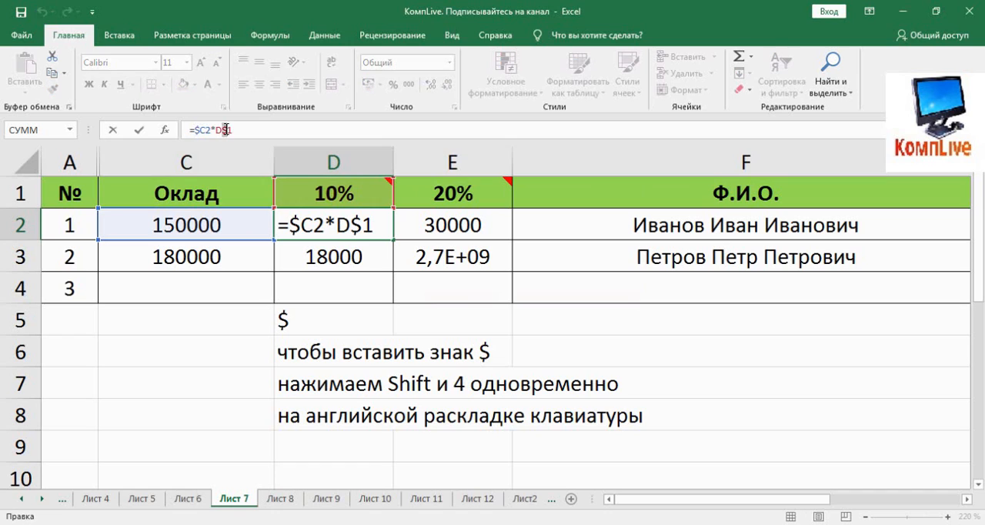
click(227, 131)
key(BackSpace)
text($)
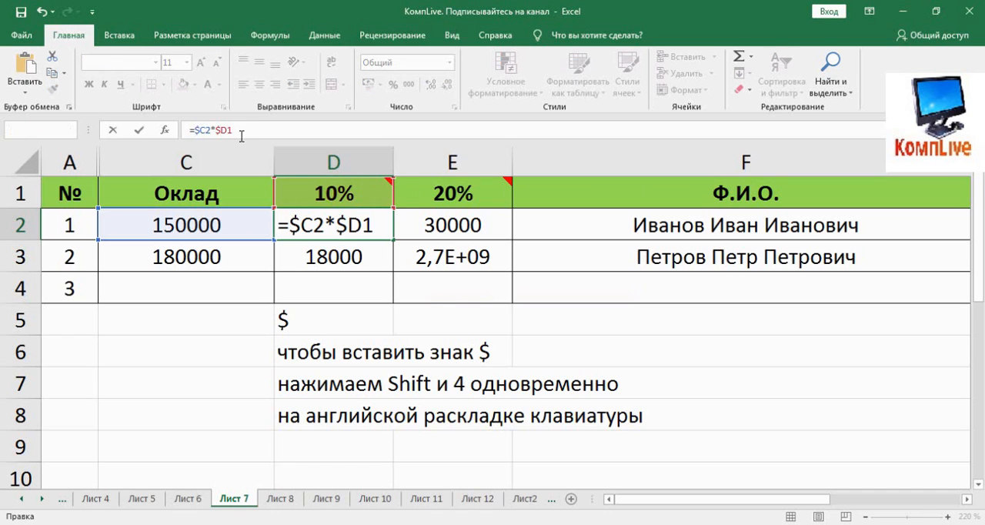
key(Return)
Fill D2's =$C2*$D1 formula down into D3 and compare the cells referenced in D2 and D3
click(337, 223)
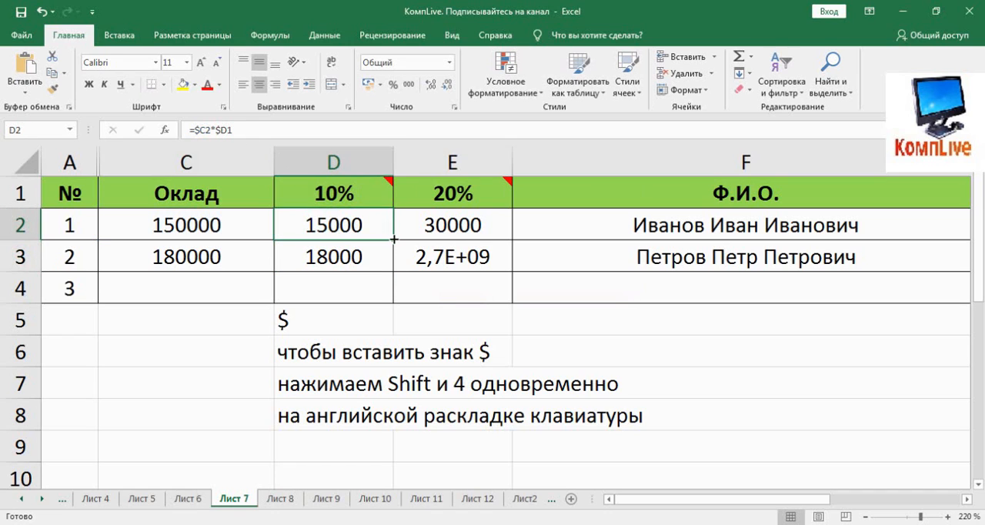
drag(394, 240, 391, 271)
click(302, 221)
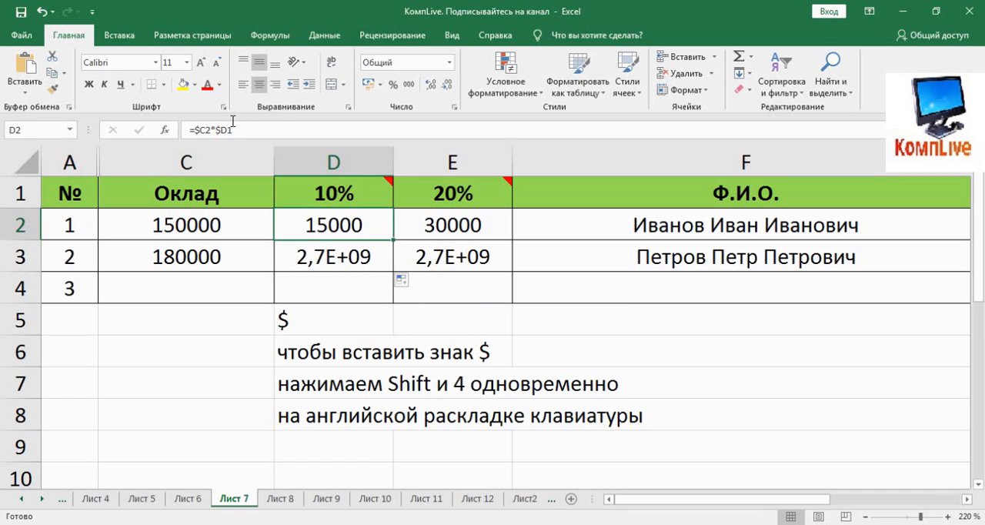
click(301, 132)
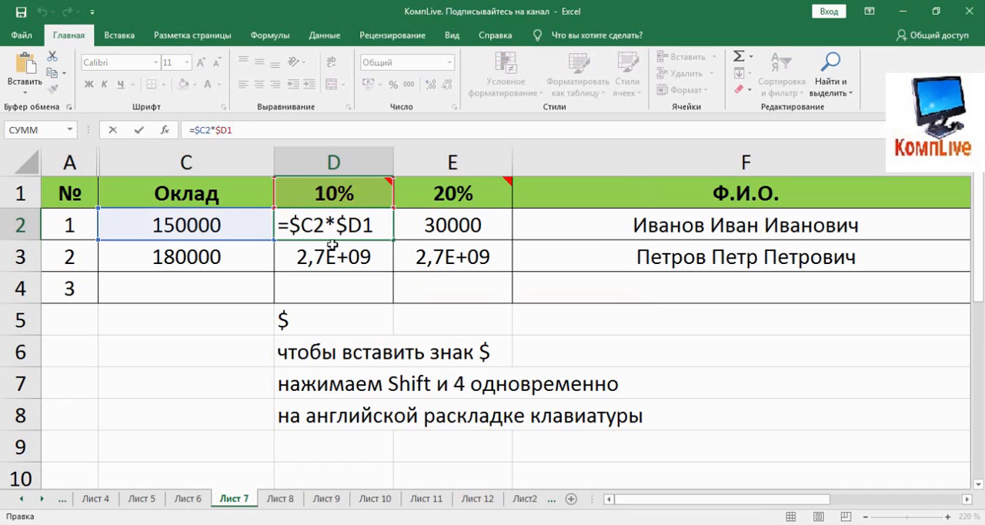
click(331, 245)
click(280, 132)
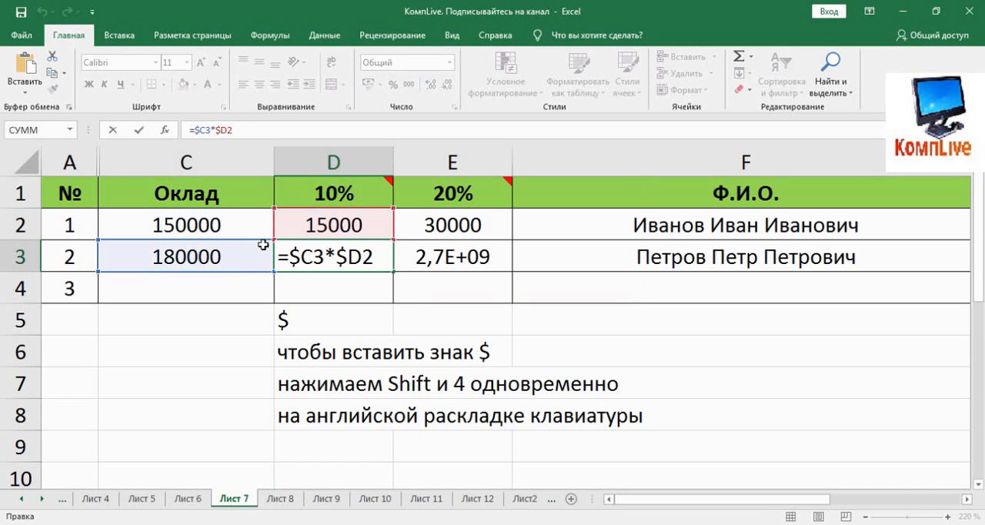
key(Escape)
Change D2's formula to =$C2*D$1 and fill it down into D3
click(336, 229)
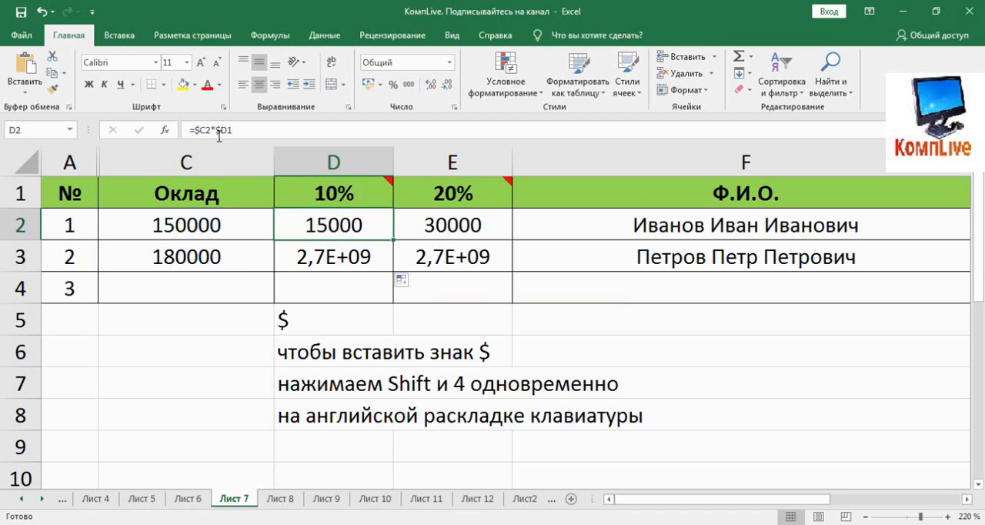
click(223, 131)
key(Delete)
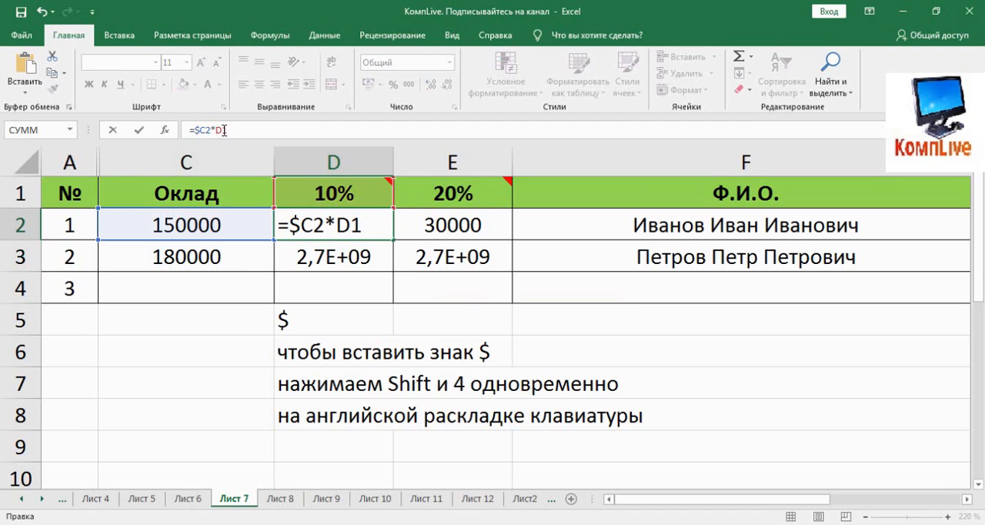
text($)
key(Return)
click(351, 224)
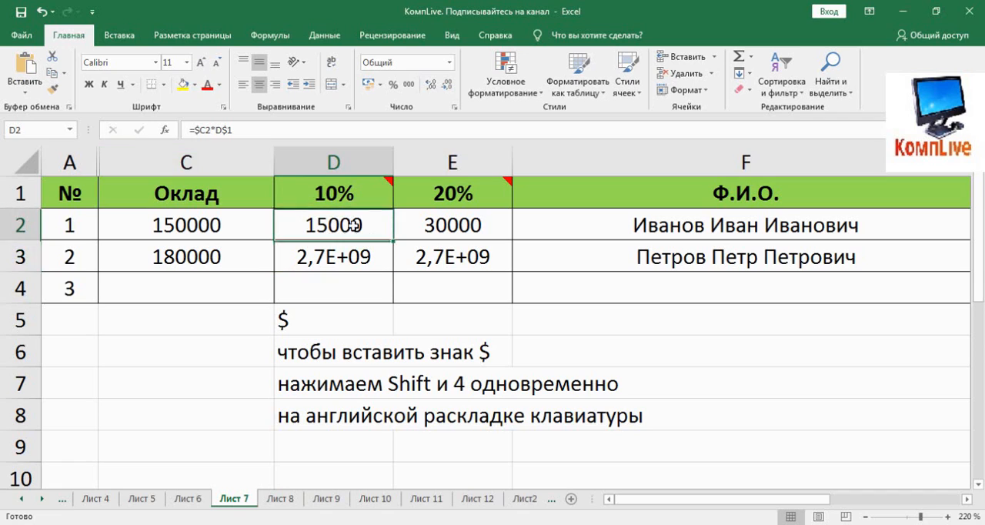
drag(393, 240, 368, 258)
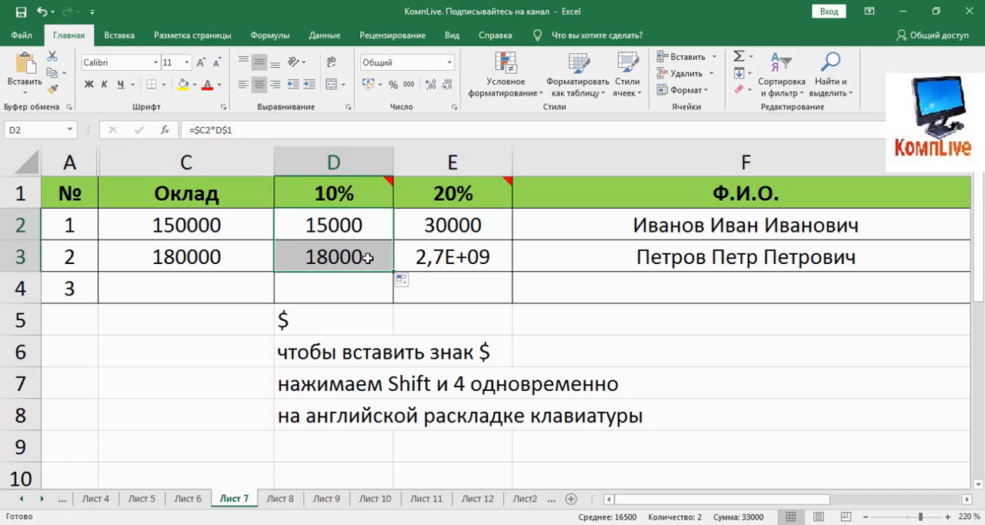
Compare the salary and percentage cells referenced by the formulas in D2 and D3
click(333, 219)
click(264, 130)
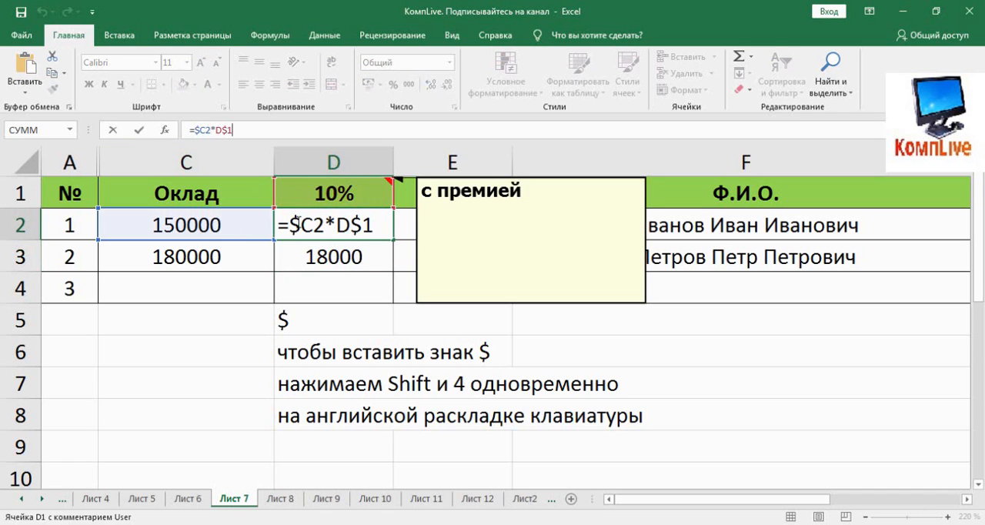
key(Return)
click(244, 137)
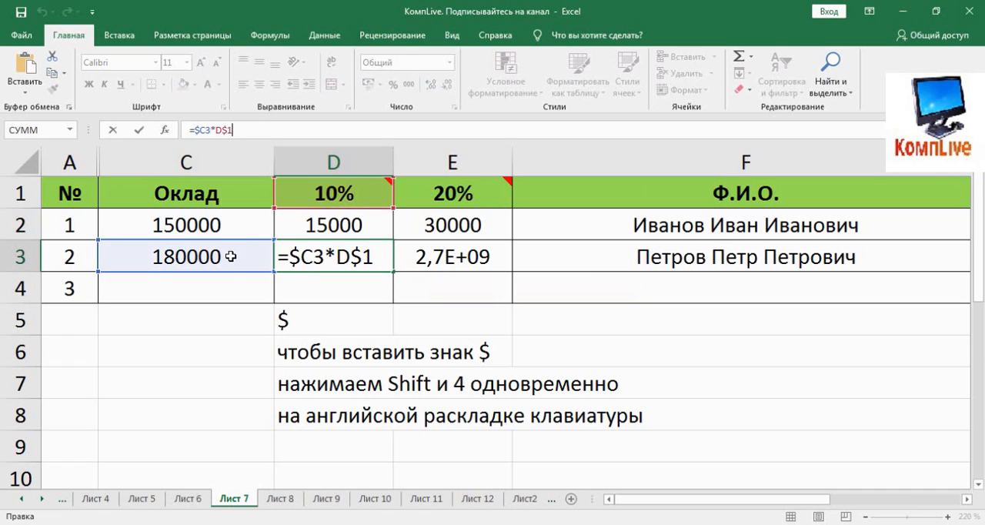
key(Escape)
Fill D2's =$C2*D$1 formula across into E2 and check which cells E2 references
click(358, 226)
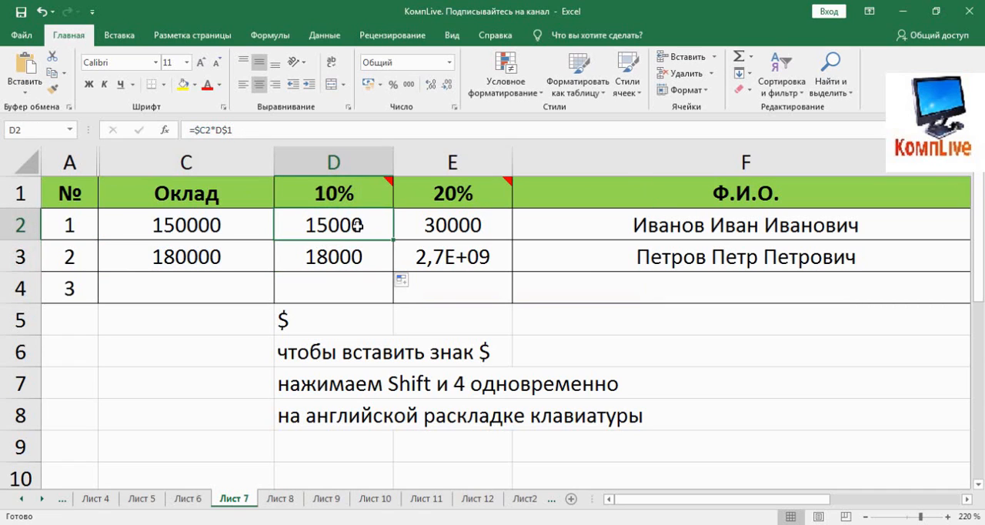
drag(393, 240, 508, 240)
click(454, 225)
click(304, 131)
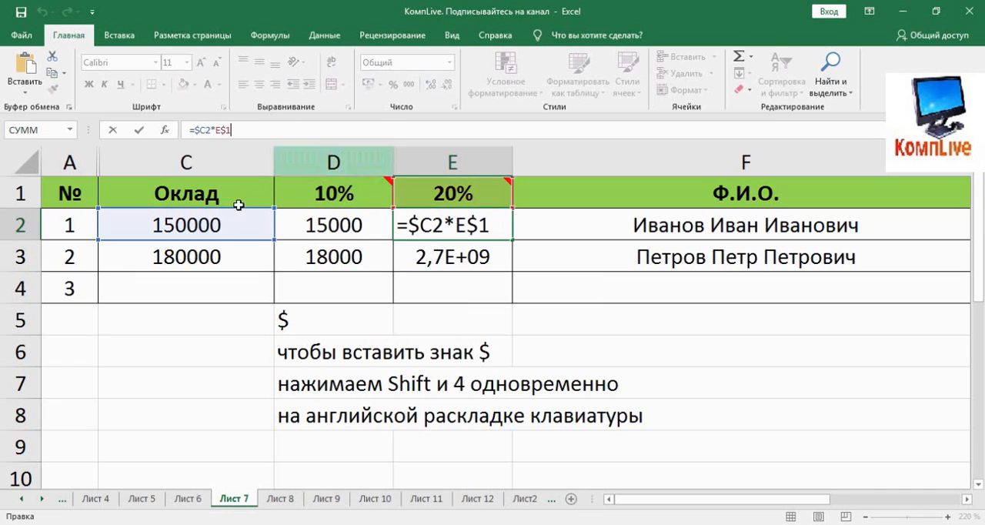
key(Escape)
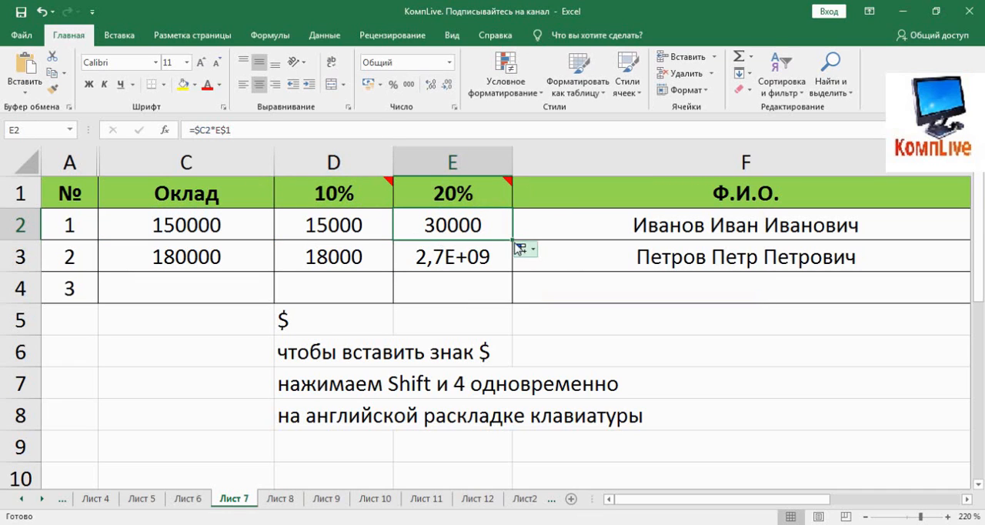
Fill E2's =$C2*E$1 formula down into E3 and inspect the cells E3 references
drag(514, 239, 510, 271)
click(431, 253)
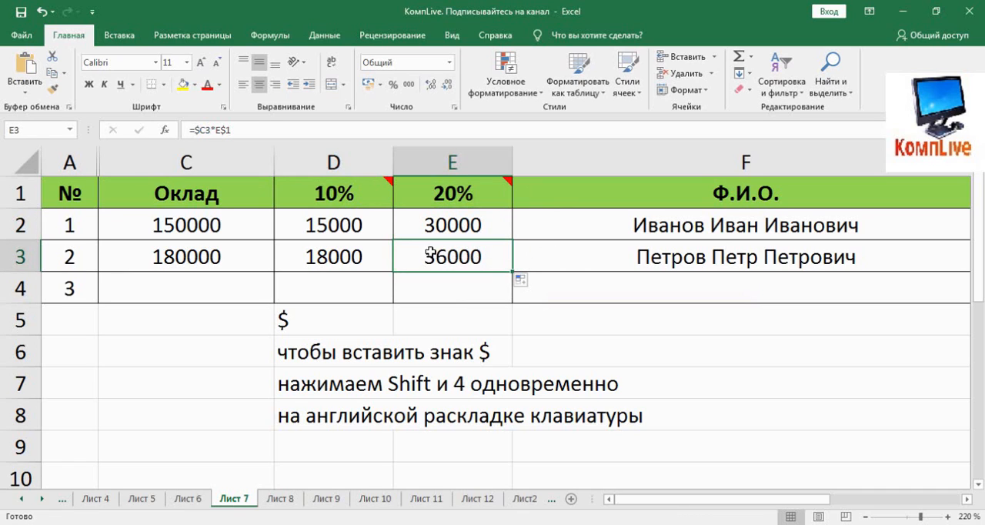
click(333, 135)
Compare the formulas in E2 and D2, checking the $ placement and the cells each one references
click(428, 209)
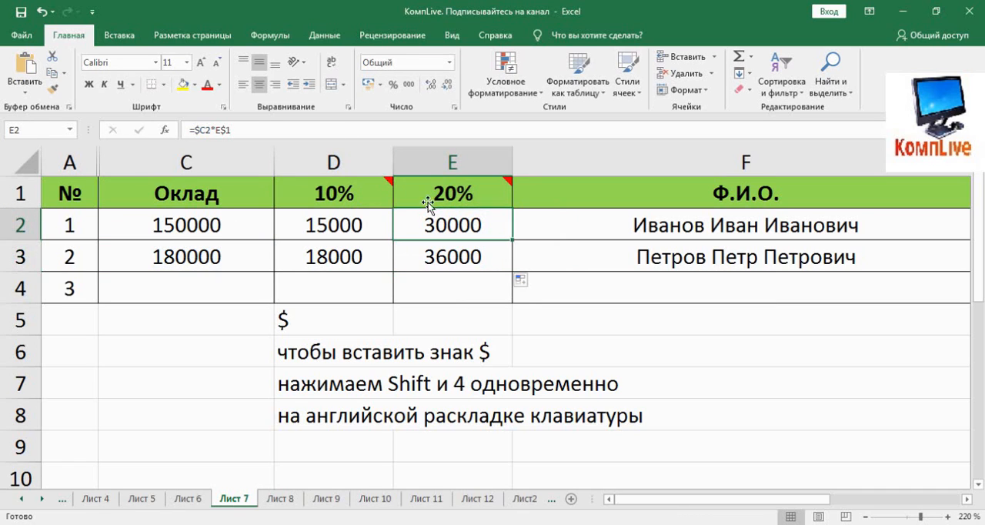
click(347, 136)
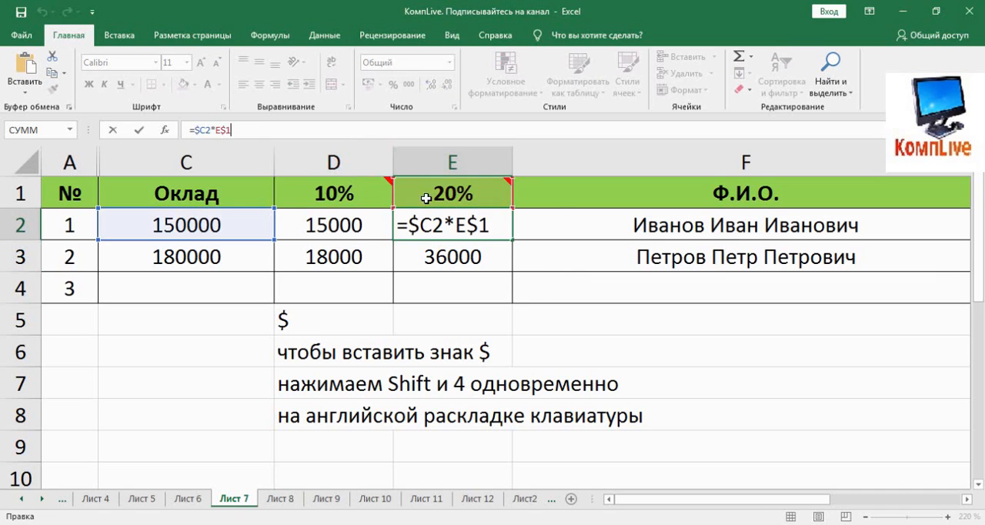
click(369, 228)
click(266, 133)
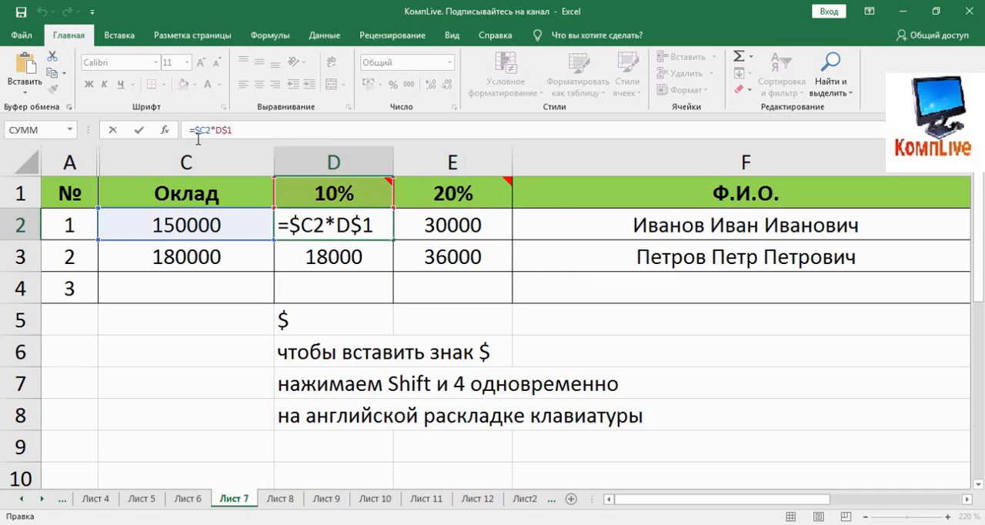
key(Escape)
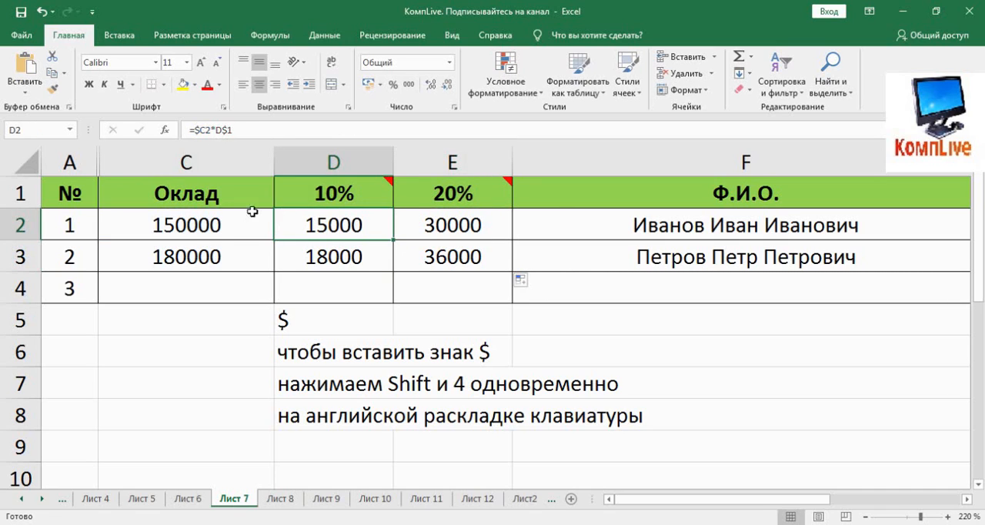